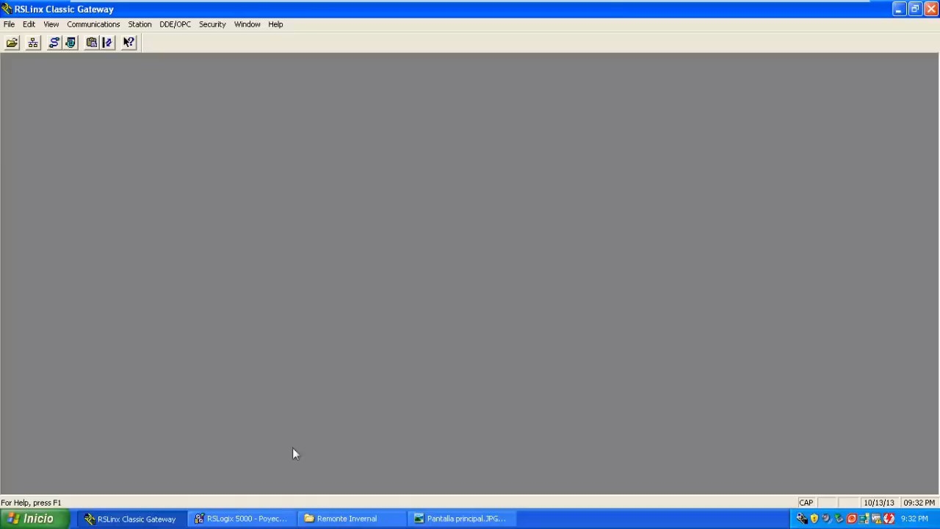
- View the MainRoutine ladder logic in RSLogix 5000 and return to RSLinx Classic
click(279, 519)
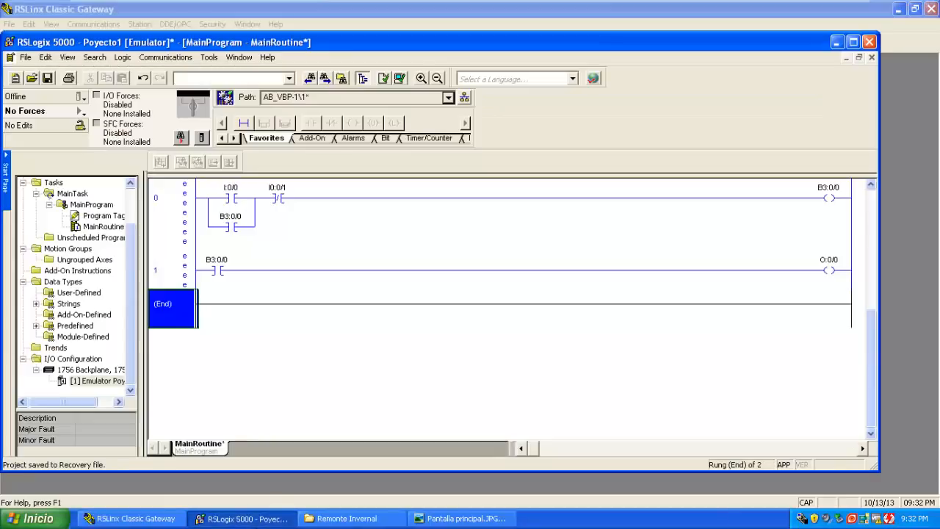
click(249, 519)
click(153, 519)
click(153, 519)
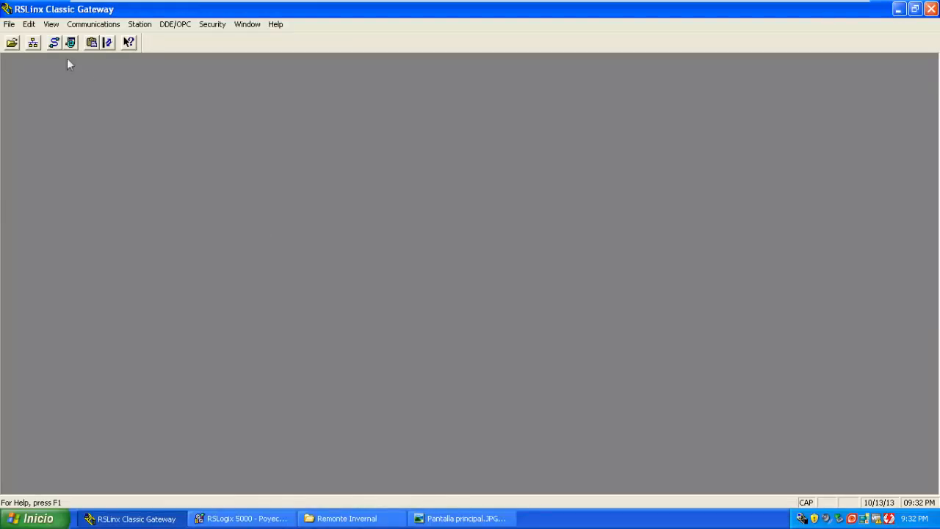
- Examine the list of currently defined DDE projects and close it without opening one
click(9, 24)
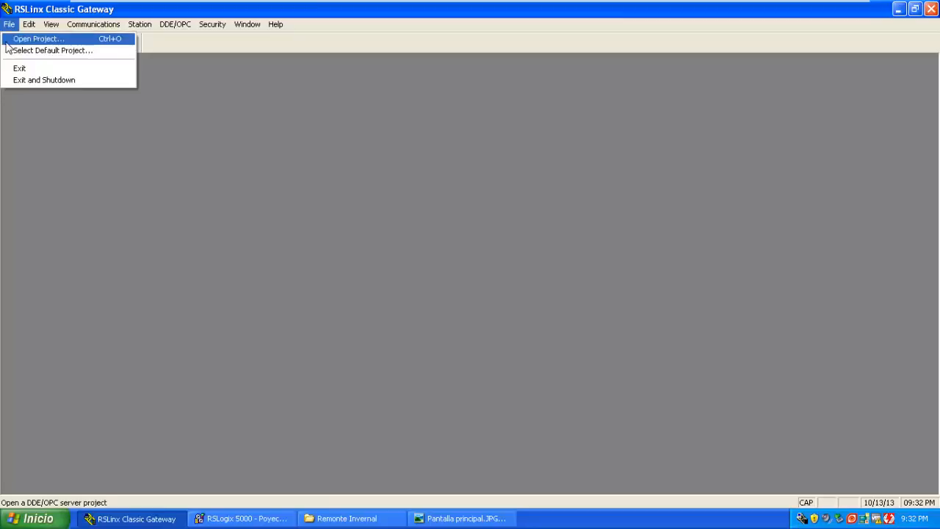
click(22, 40)
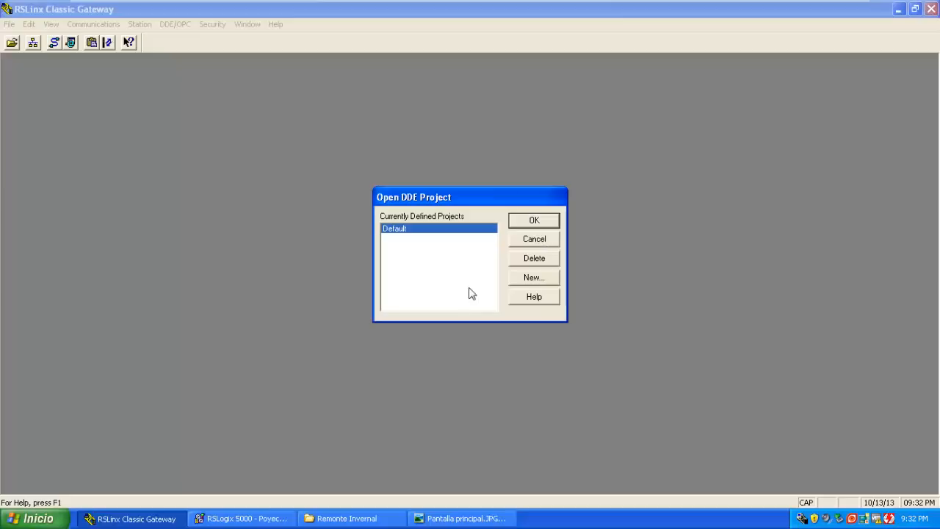
click(550, 243)
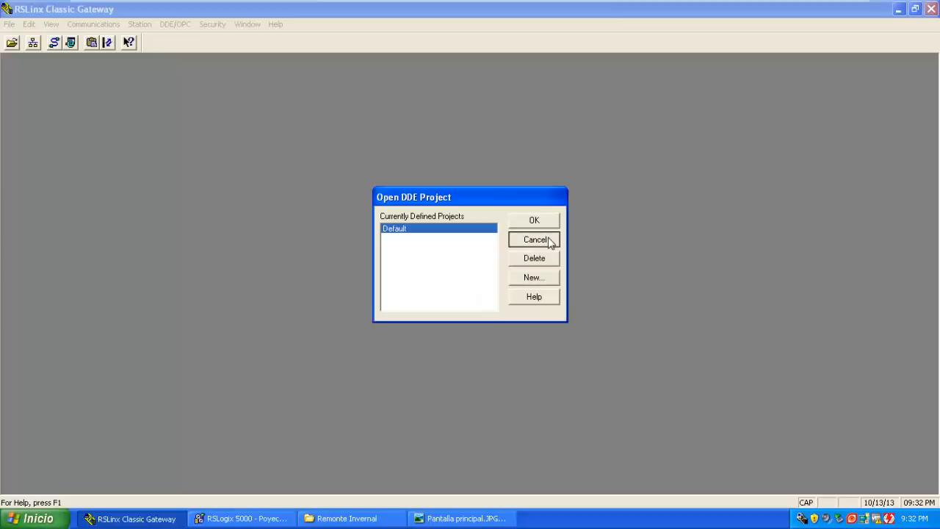
click(9, 24)
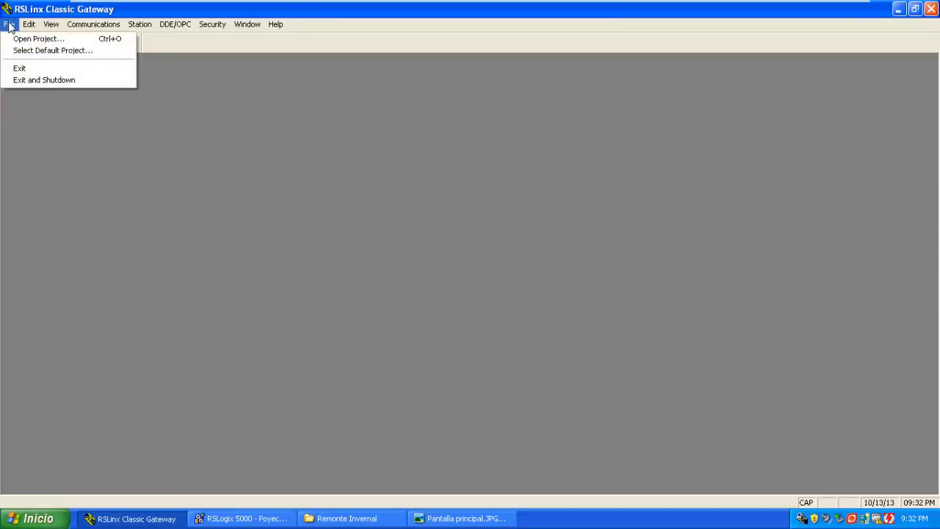
click(20, 120)
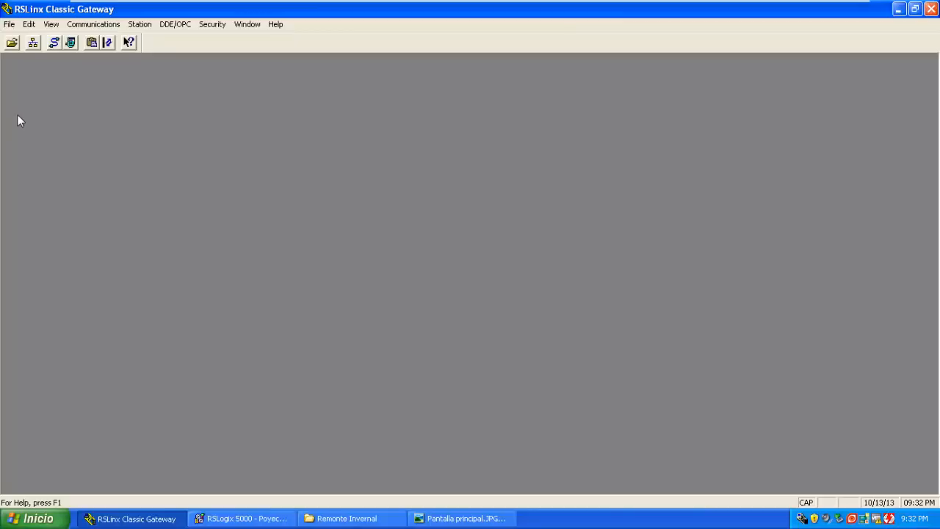
- Open RSWho, expand the EMU500-1 DH-485 network and select its workstation node 00
click(33, 44)
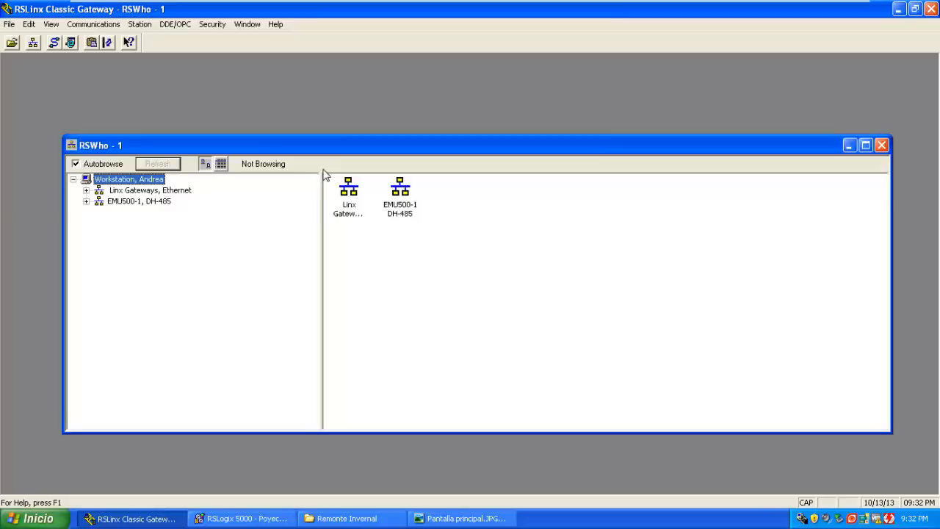
click(87, 201)
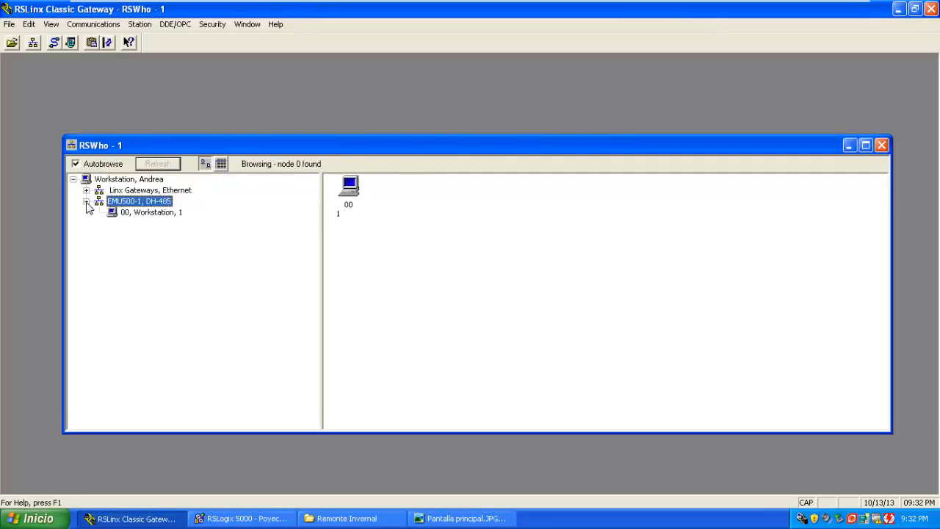
click(152, 213)
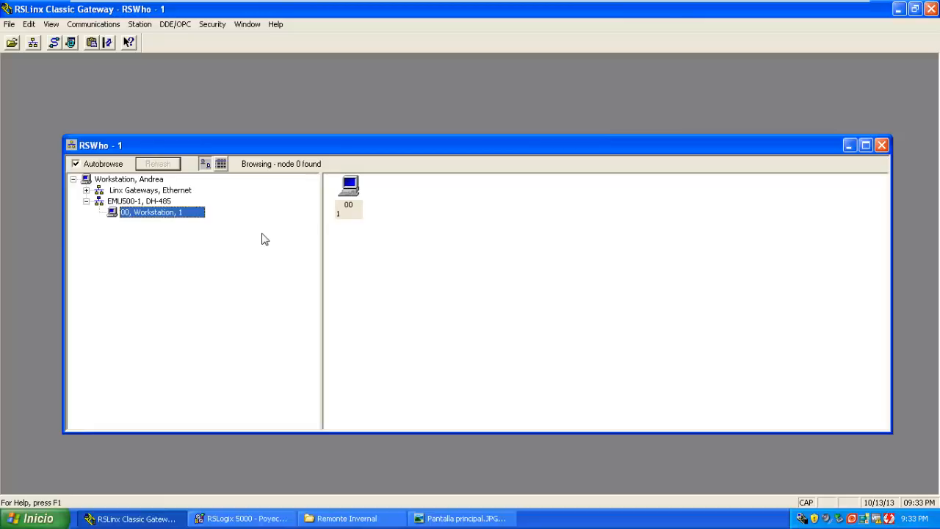
- Try to view the device properties of workstation node 00 on the EMU500-1 network
right_click(176, 216)
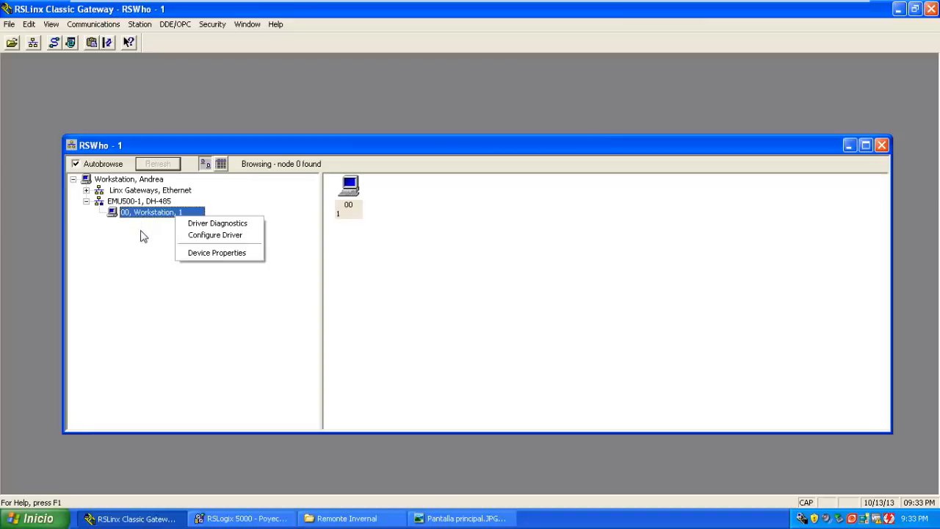
click(227, 254)
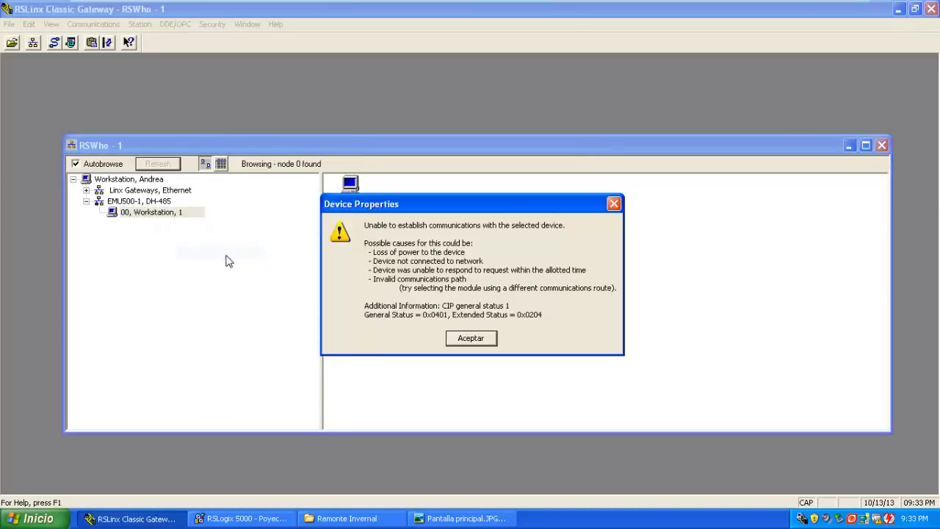
click(469, 339)
right_click(169, 213)
click(158, 241)
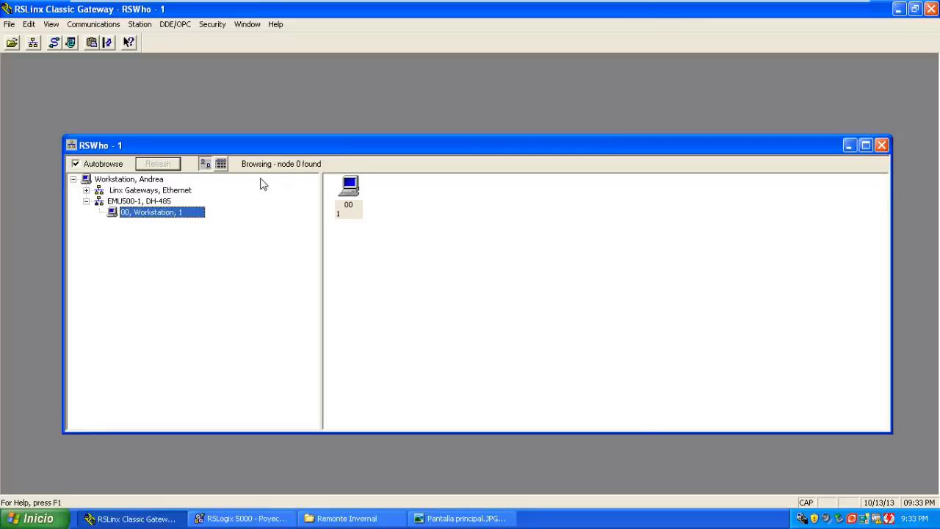
click(638, 7)
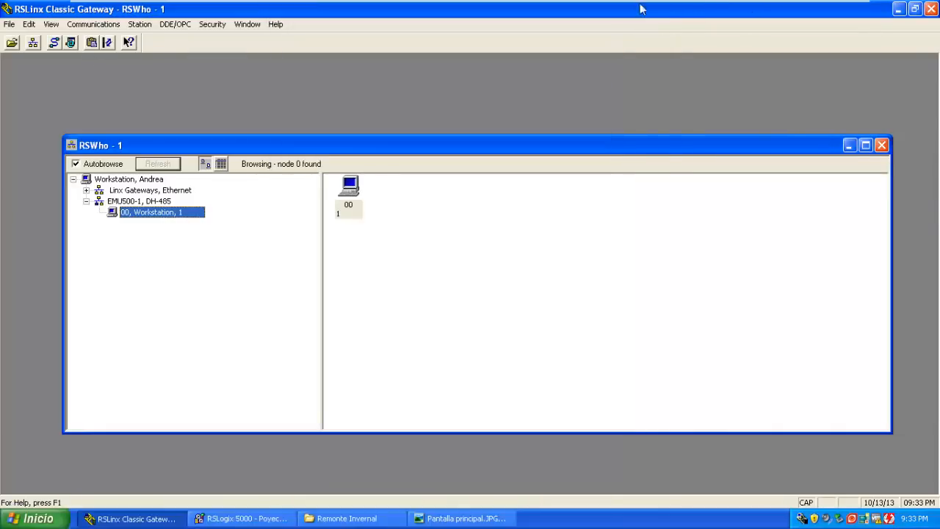
- Open the driver configuration and try to stop the EMU500-1 SLC 500 emulator driver
click(53, 42)
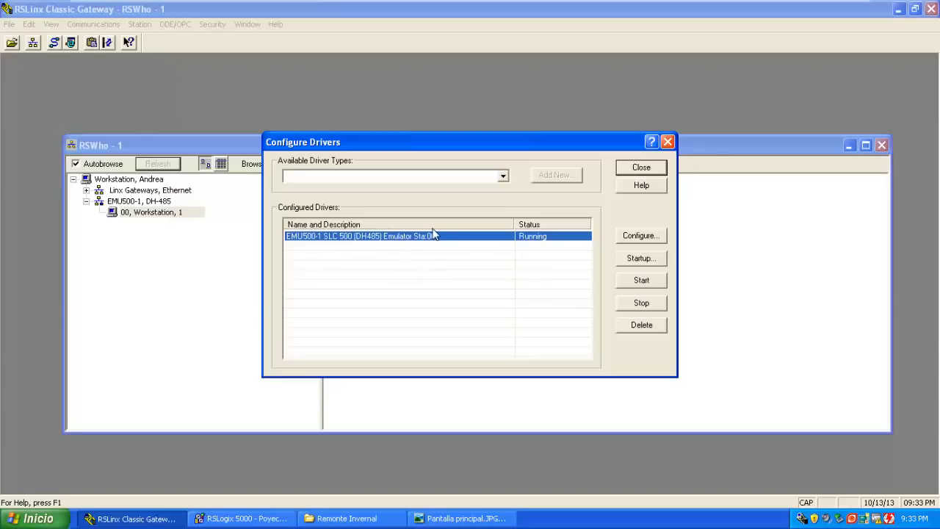
click(643, 304)
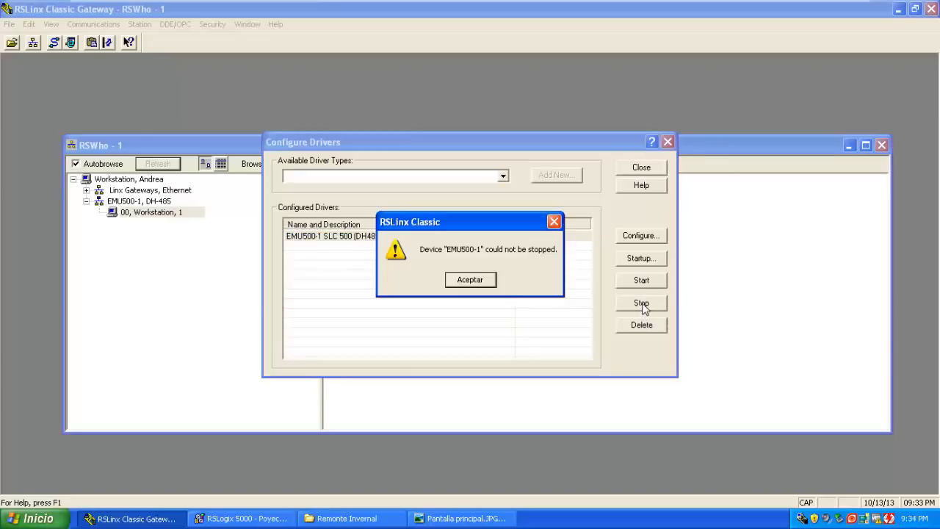
click(470, 280)
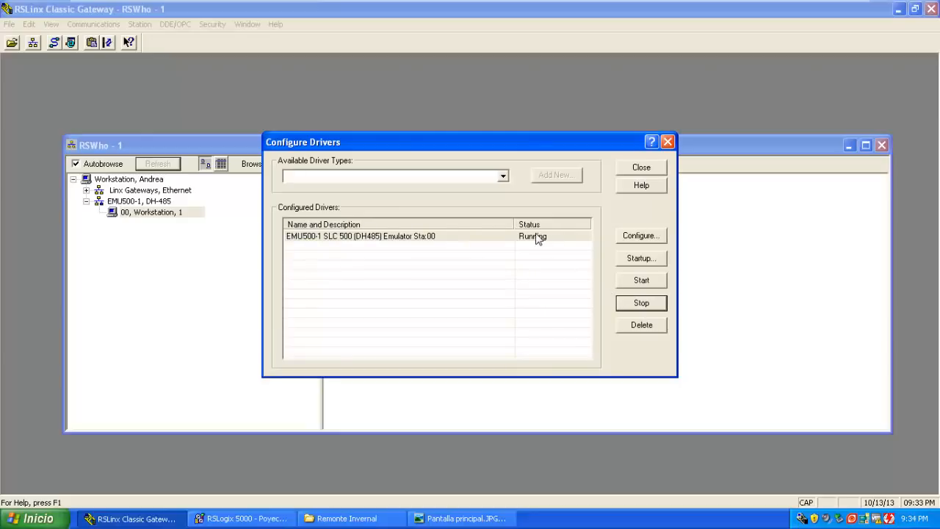
- Try to delete the EMU500-1 SLC 500 emulator driver from the configured drivers
click(637, 327)
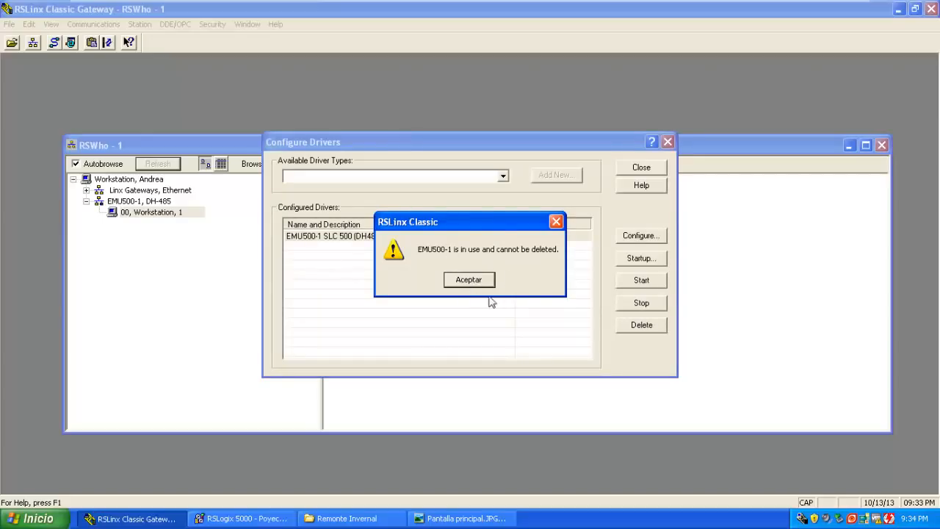
click(244, 519)
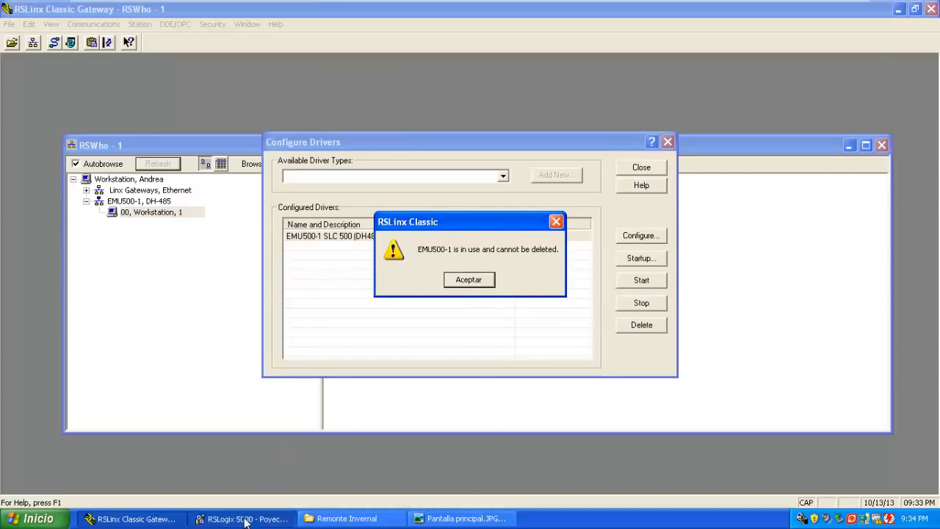
click(210, 523)
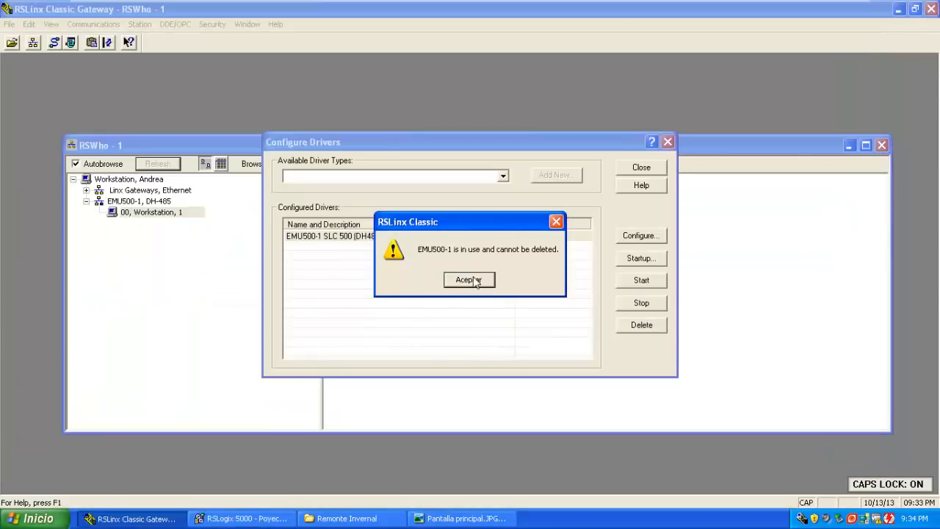
click(468, 281)
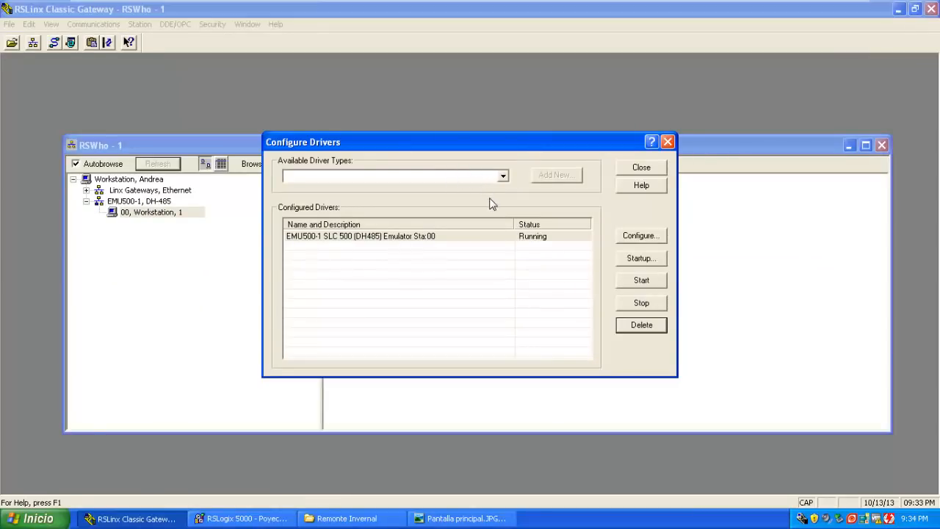
- Add a new driver of type RS-232 DF1 devices and name it plc1
drag(524, 151, 547, 196)
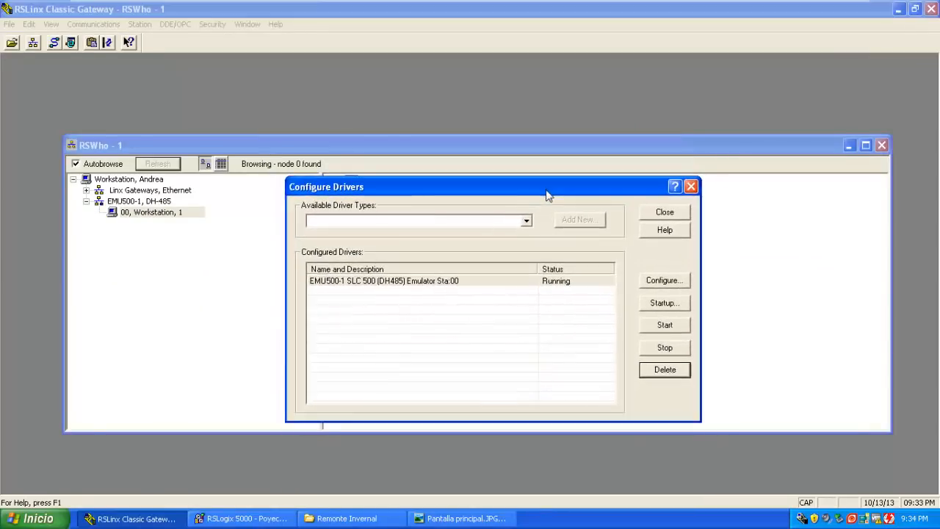
click(526, 221)
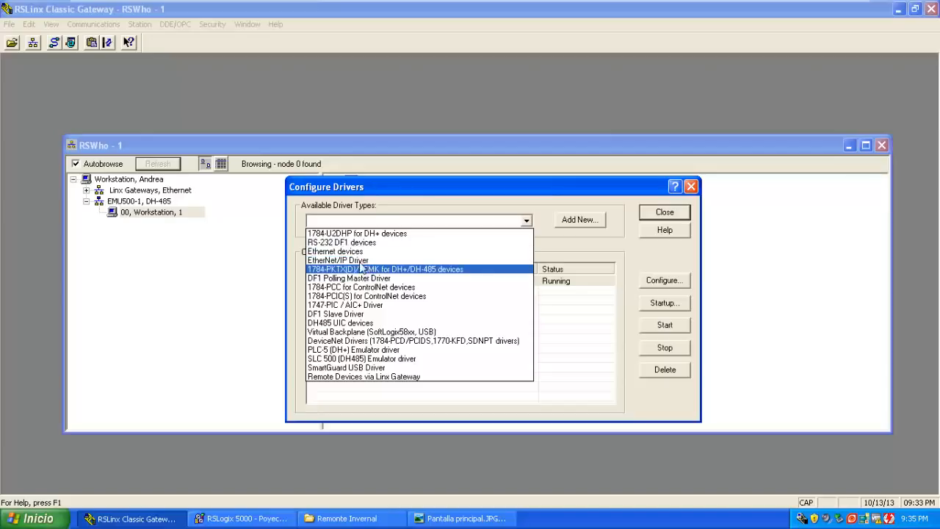
click(399, 243)
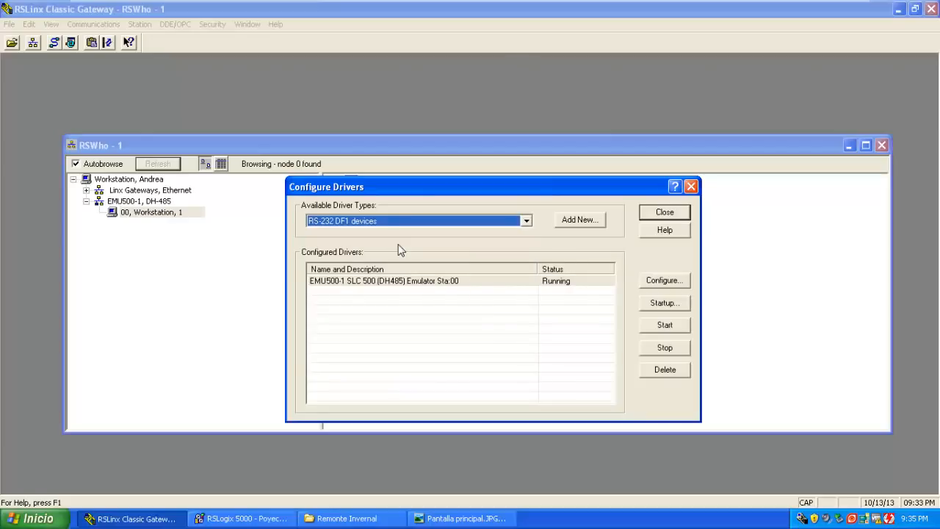
click(587, 224)
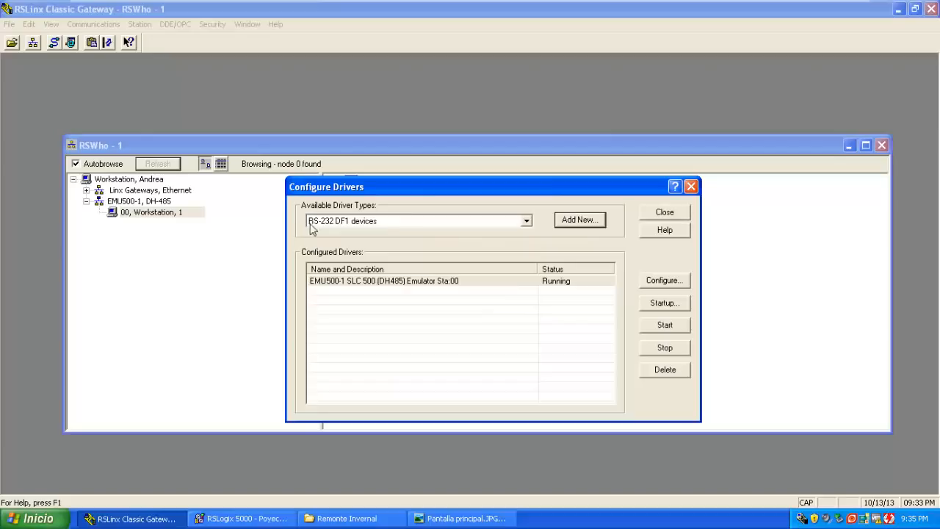
click(587, 224)
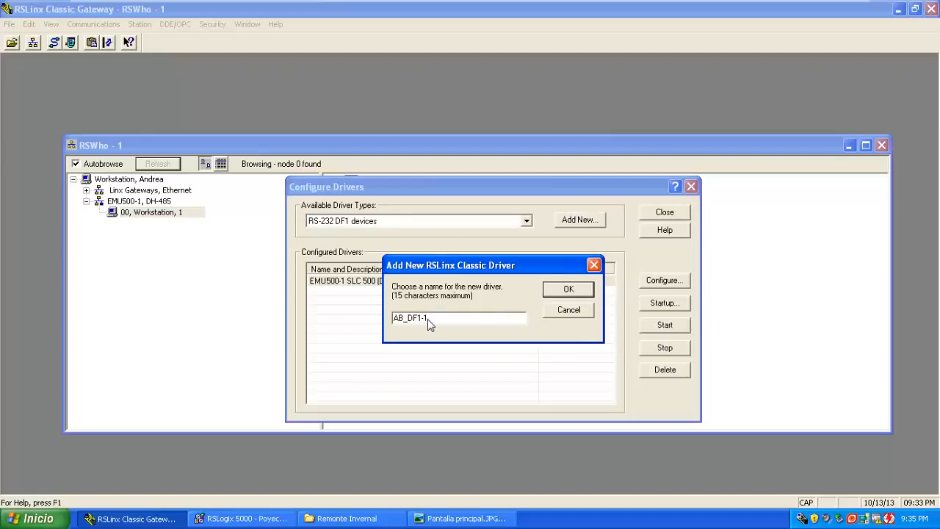
drag(437, 321, 353, 326)
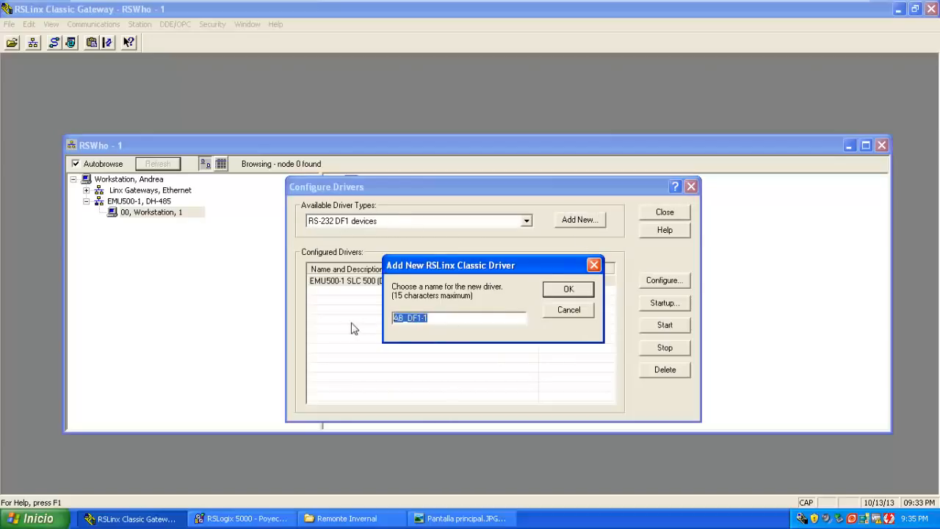
click(448, 321)
drag(448, 321, 359, 325)
text(plc1)
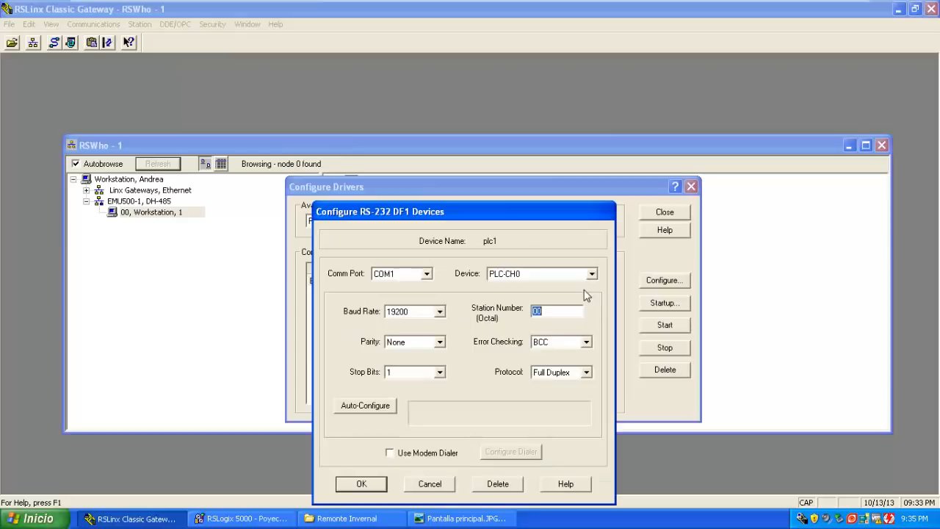
click(583, 289)
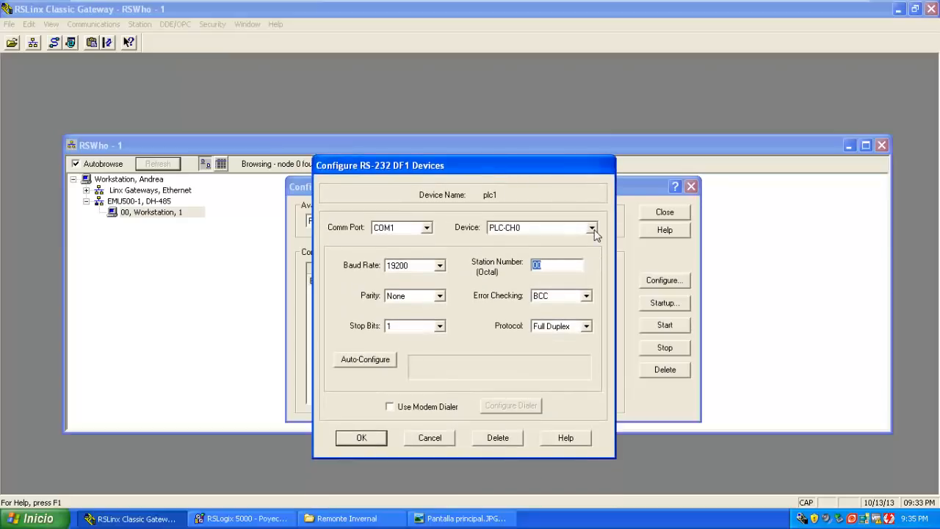
- Examine the COM ports offered for the plc1 driver, leaving the communication port at COM1
click(427, 229)
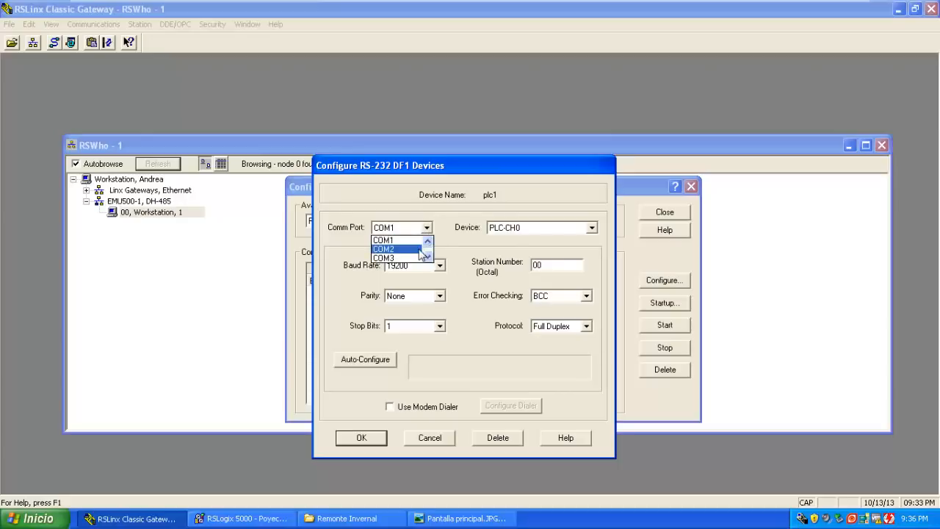
click(427, 230)
click(426, 229)
click(428, 255)
click(428, 255)
click(429, 255)
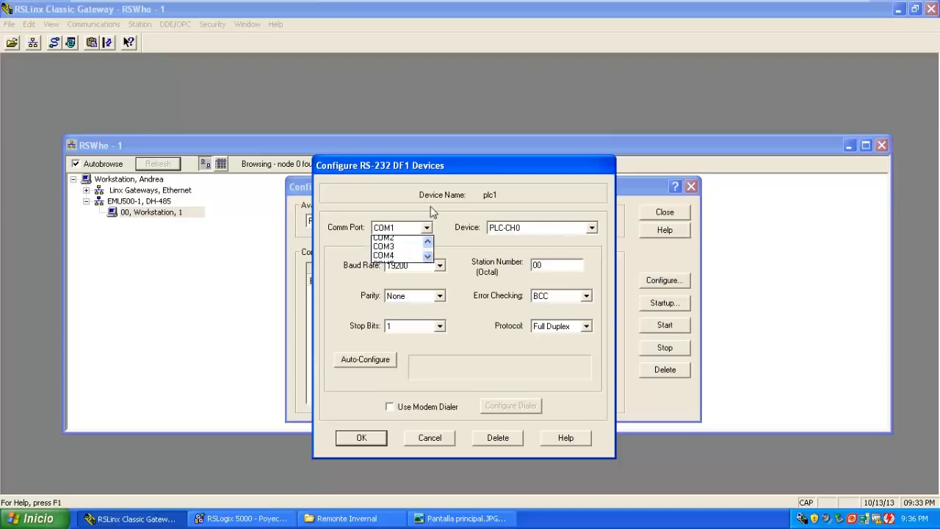
click(432, 207)
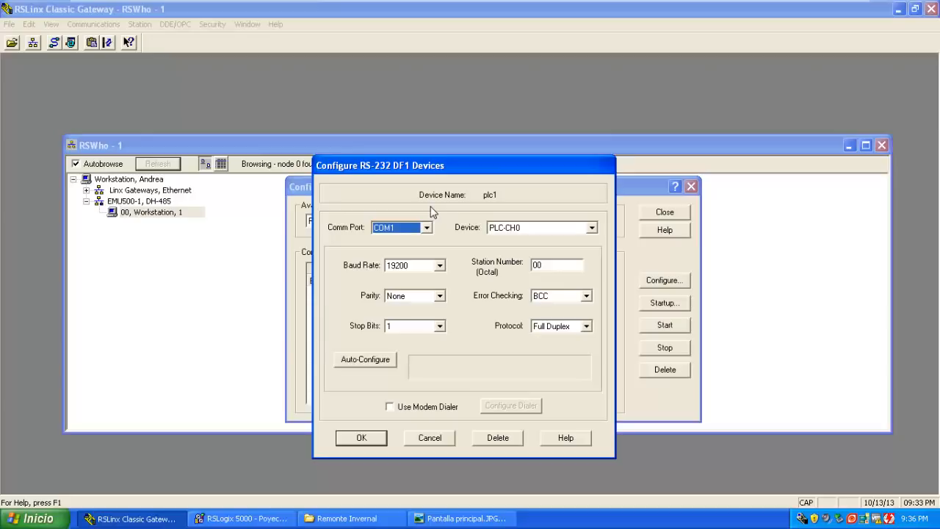
click(402, 229)
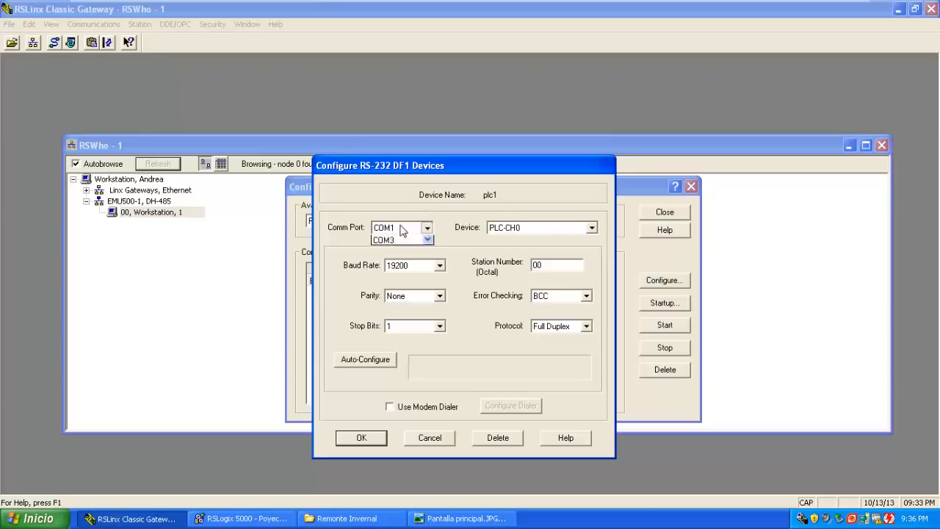
click(391, 242)
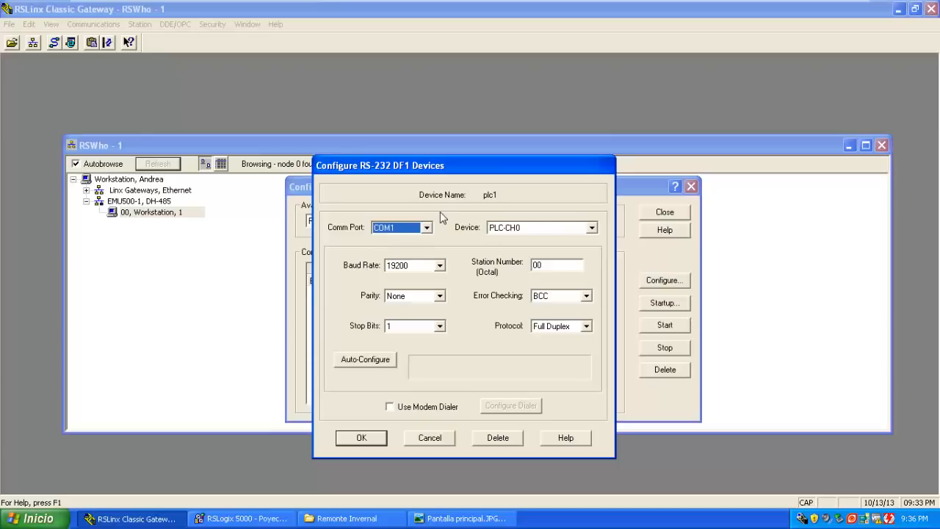
- Open the Windows Device Manager (Administrador de dispositivos) and expand the COM and LPT ports category
key(Caps_Lock)
key(Caps_Lock)
click(44, 523)
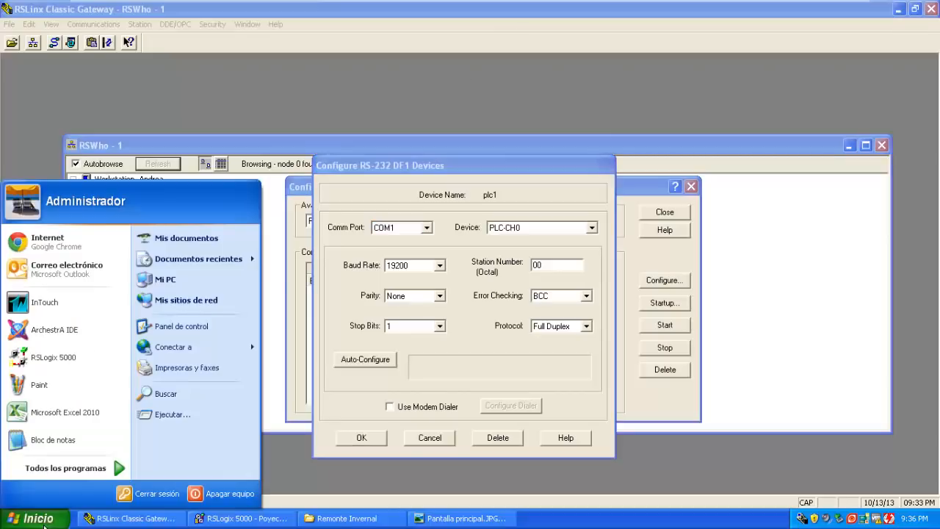
right_click(201, 282)
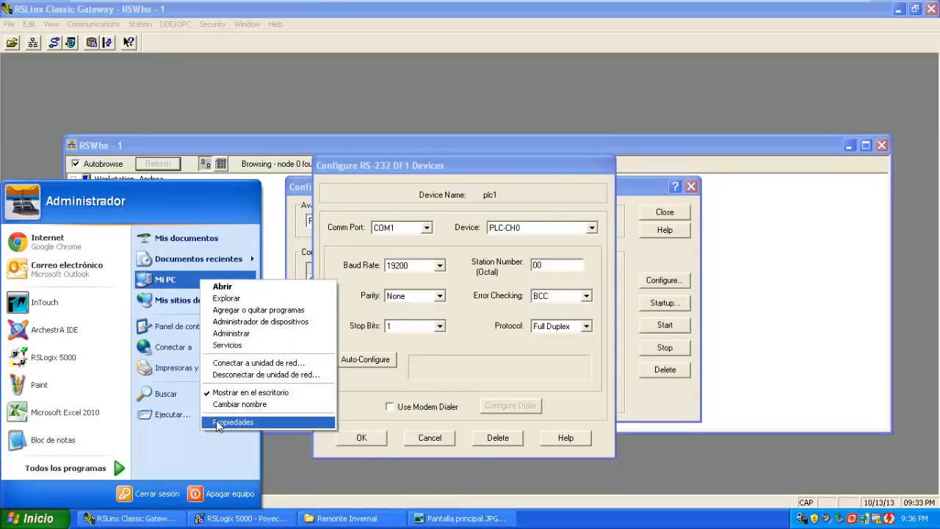
click(262, 324)
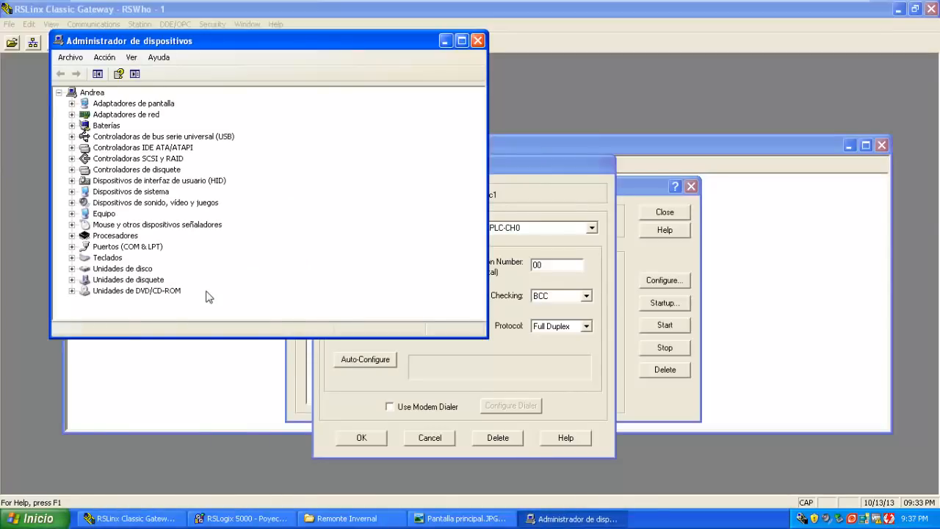
drag(376, 44, 390, 109)
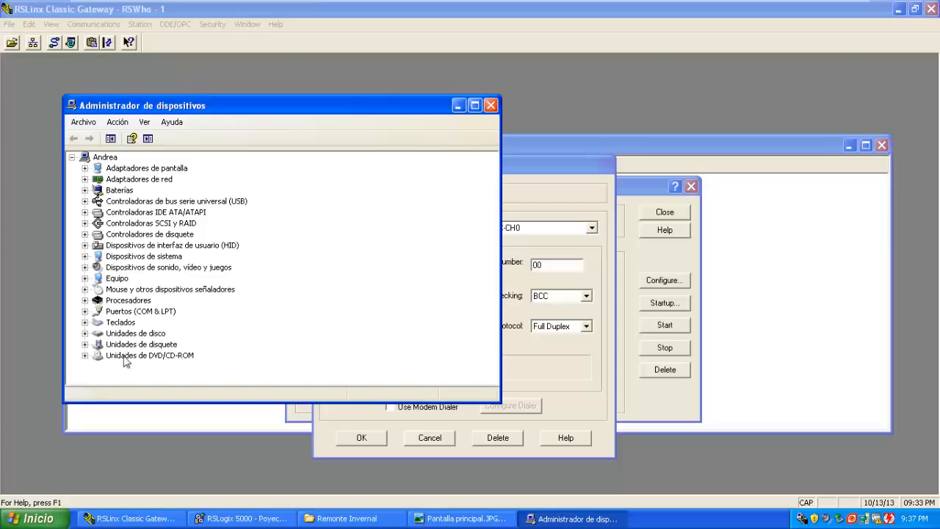
click(84, 311)
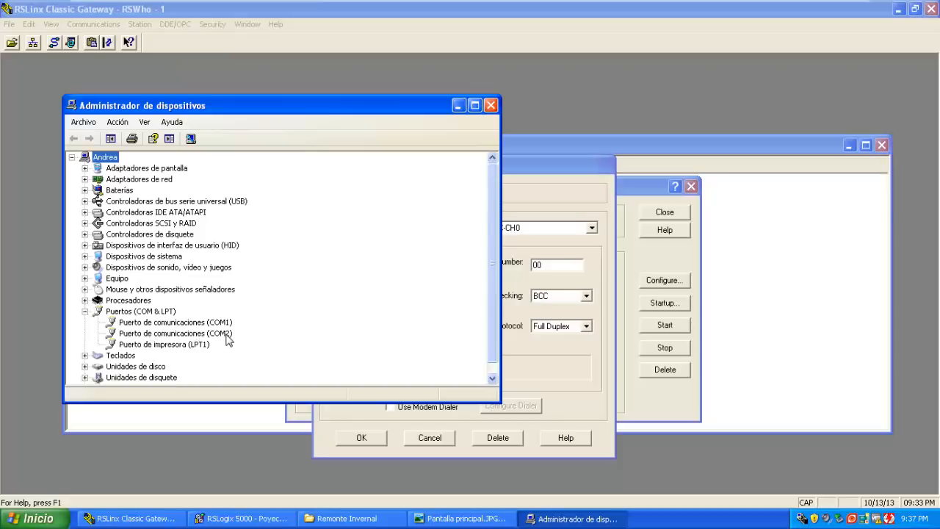
- Examine the COM1, COM2 and LPT1 entries among the computer's ports and close the Device Manager
click(199, 325)
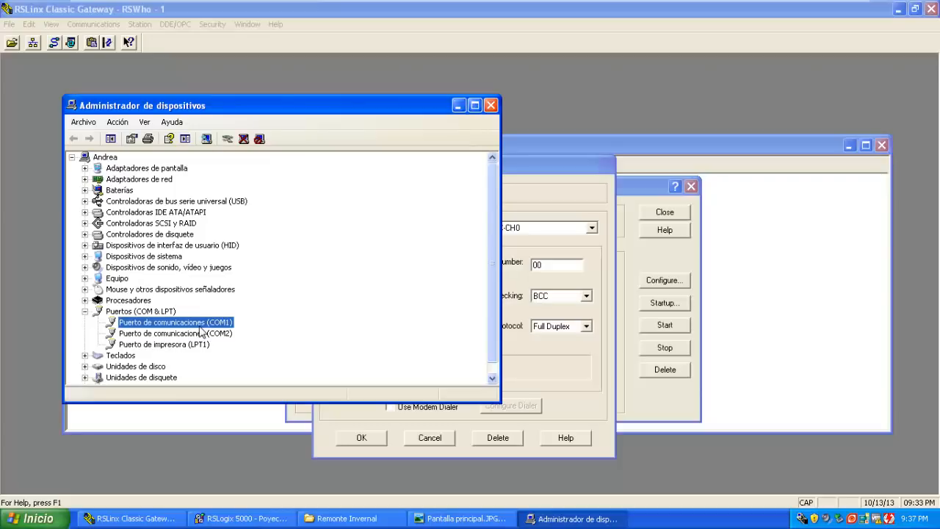
key(Down)
key(Down)
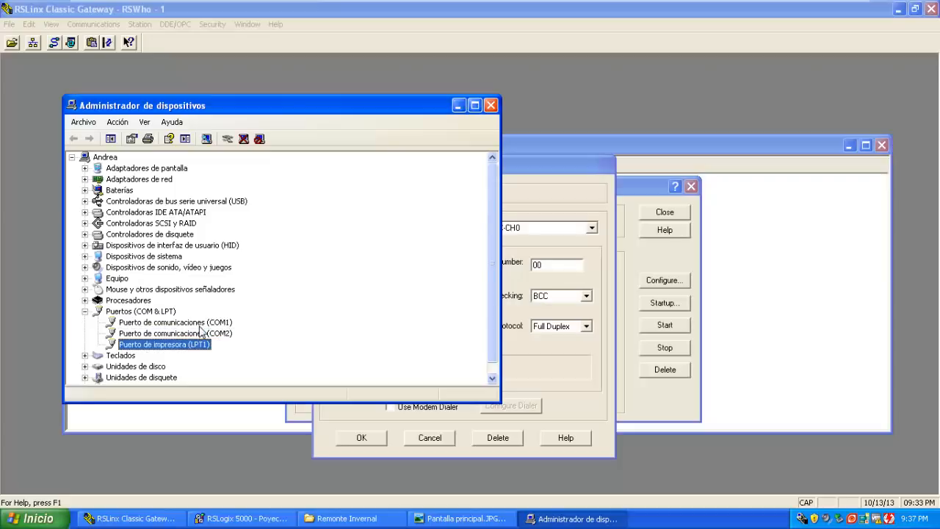
click(206, 324)
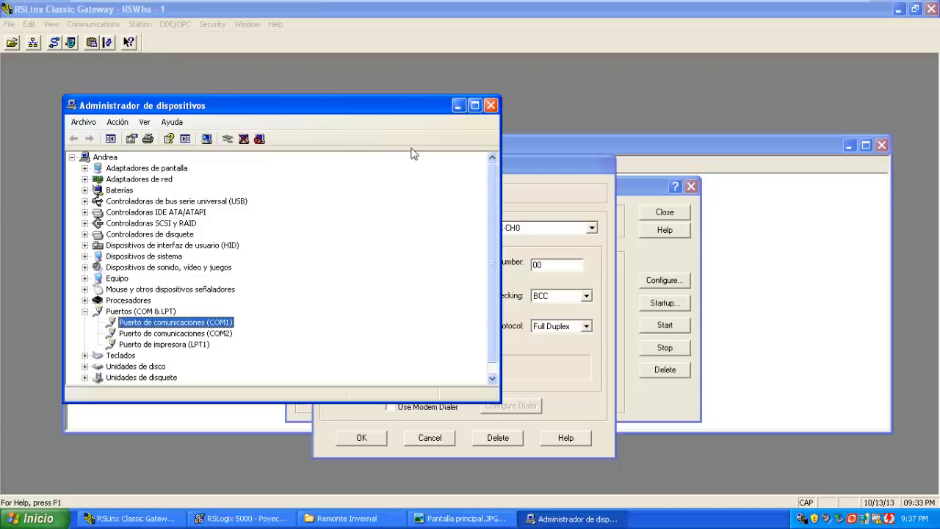
click(219, 335)
click(222, 326)
click(491, 105)
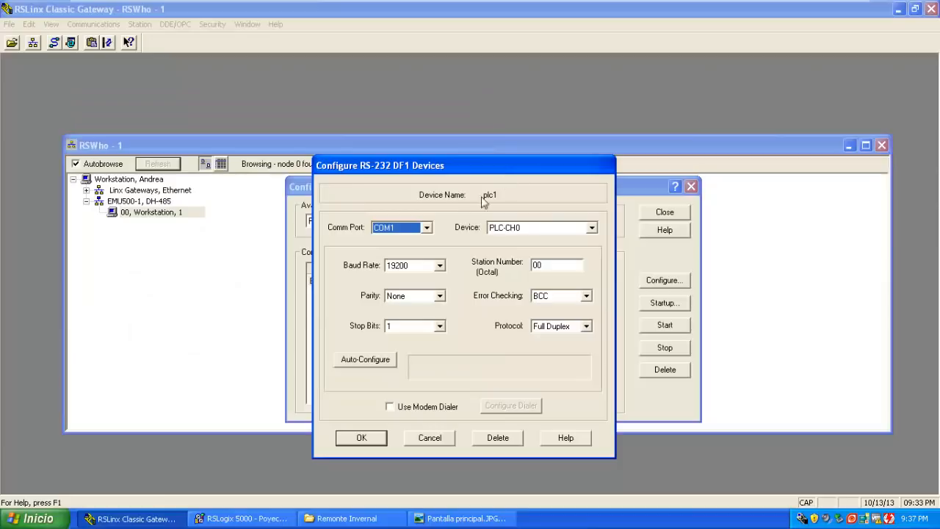
- Select COM1 as the communication port of the plc1 driver
click(427, 229)
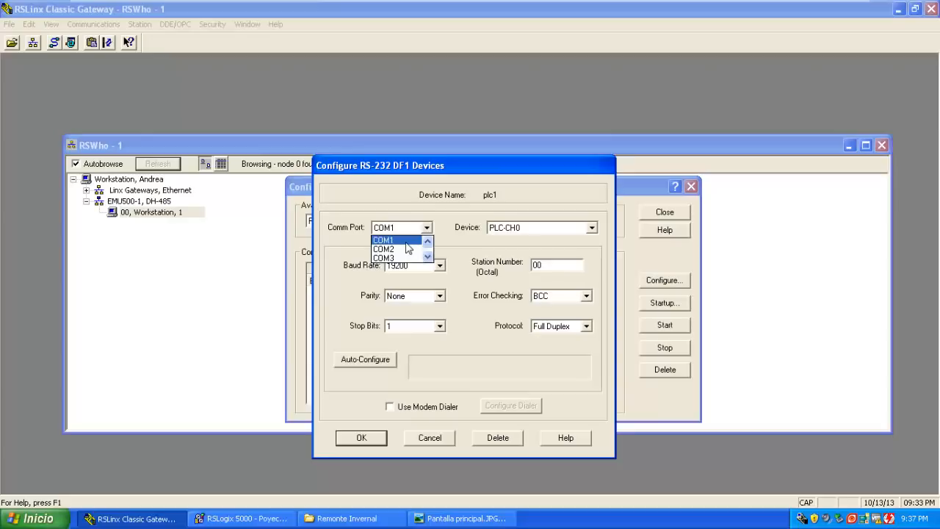
click(406, 242)
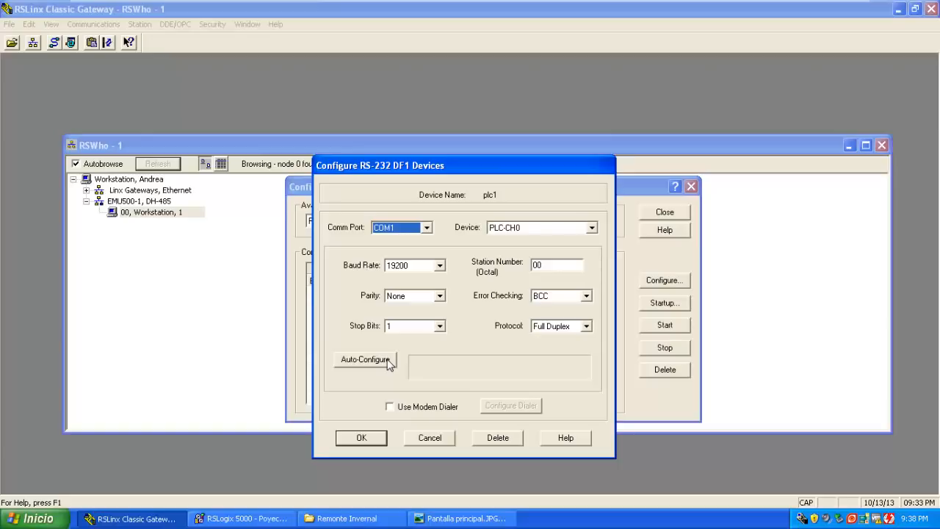
click(37, 518)
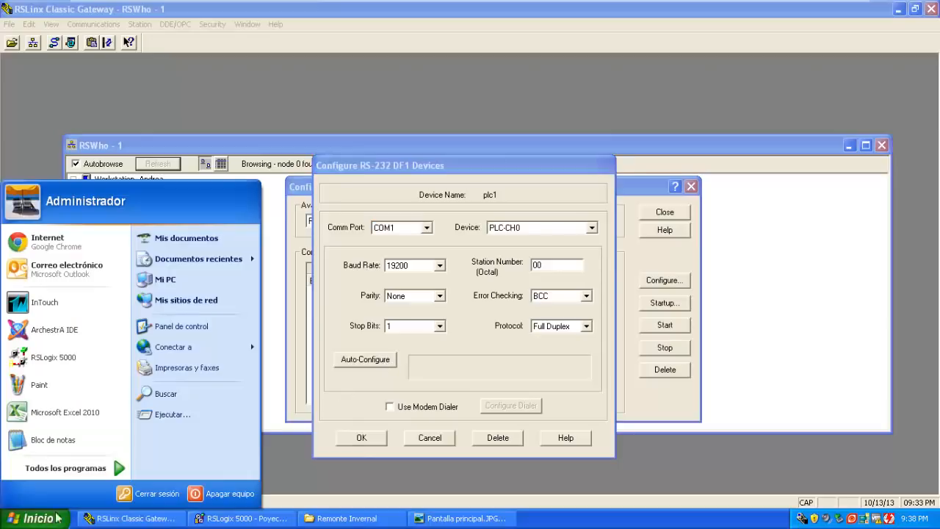
right_click(184, 283)
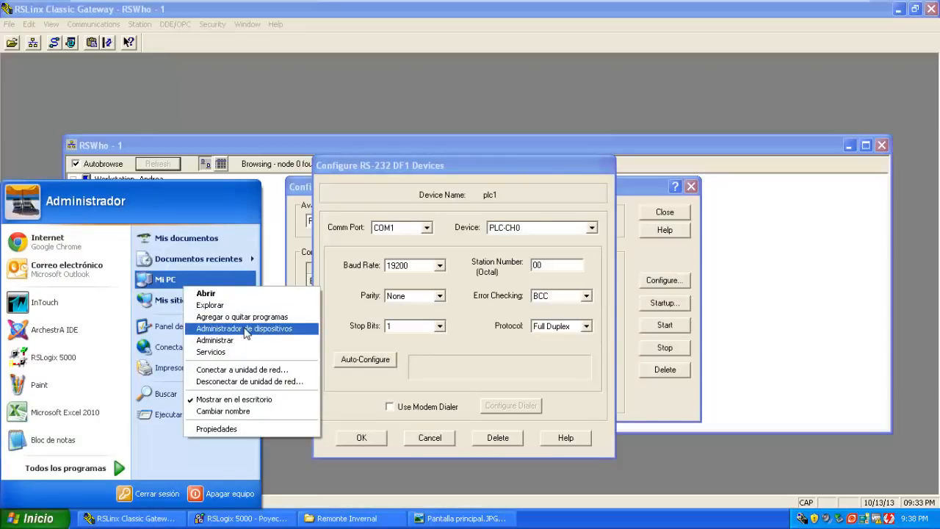
click(479, 207)
- Examine the device types offered for the plc1 driver and its station number, leaving the device at PLC-CH0
click(525, 229)
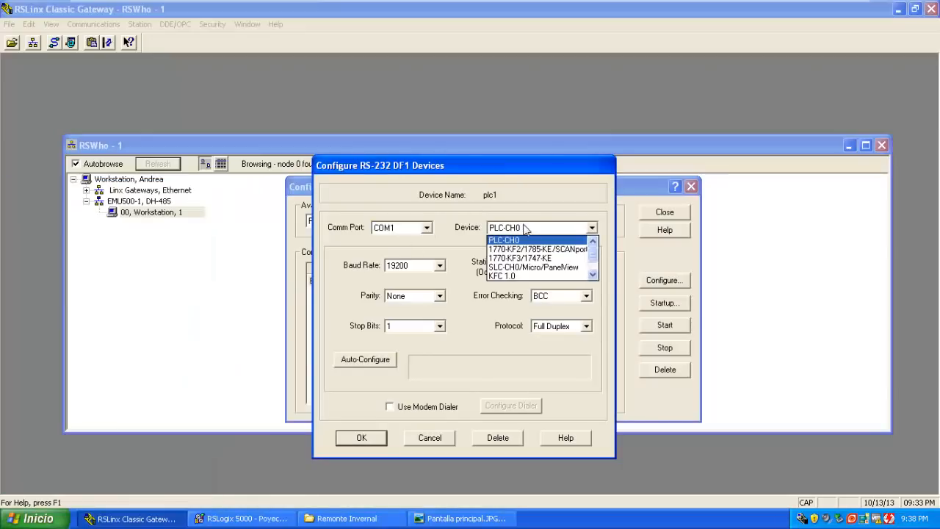
mouse_move(593, 254)
mouse_down()
mouse_move(593, 271)
mouse_move(594, 248)
mouse_up()
click(481, 210)
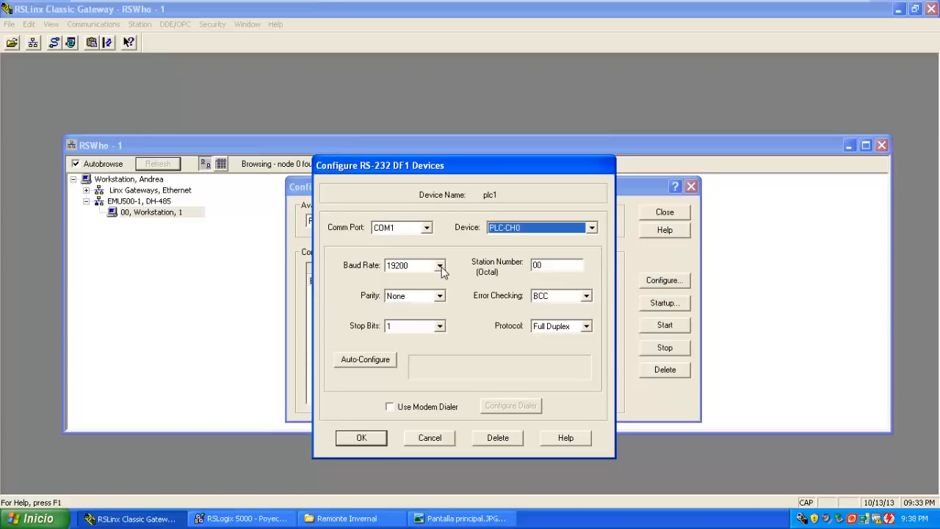
drag(568, 275, 504, 270)
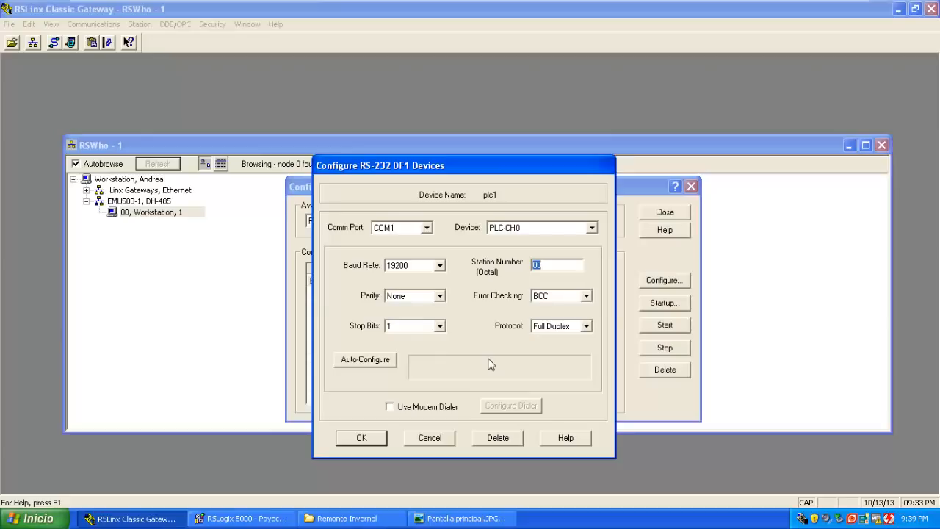
- Cancel the plc1 RS-232 DF1 device configuration and close the driver setup
click(430, 437)
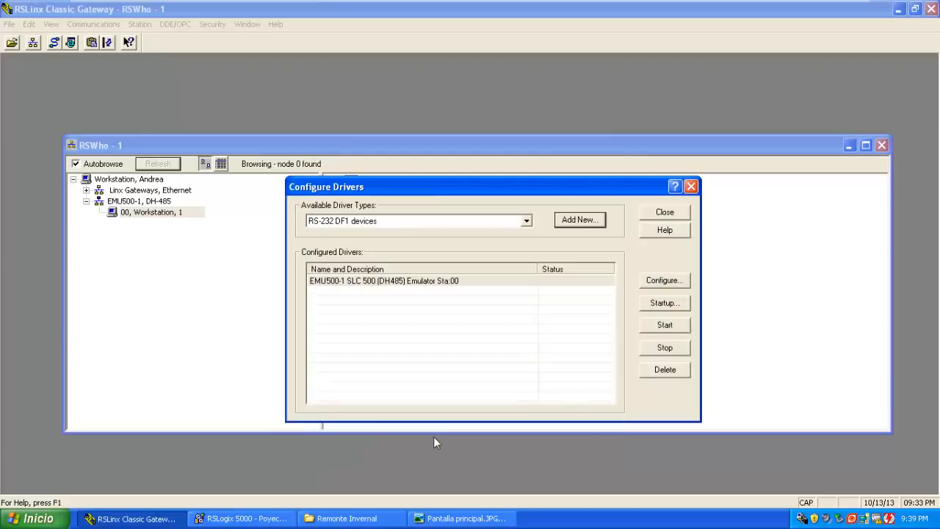
click(446, 285)
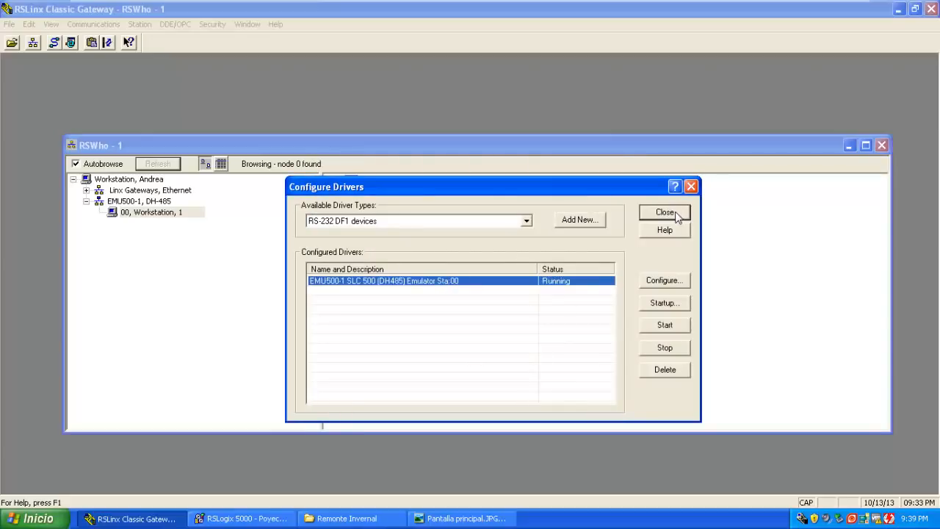
click(664, 212)
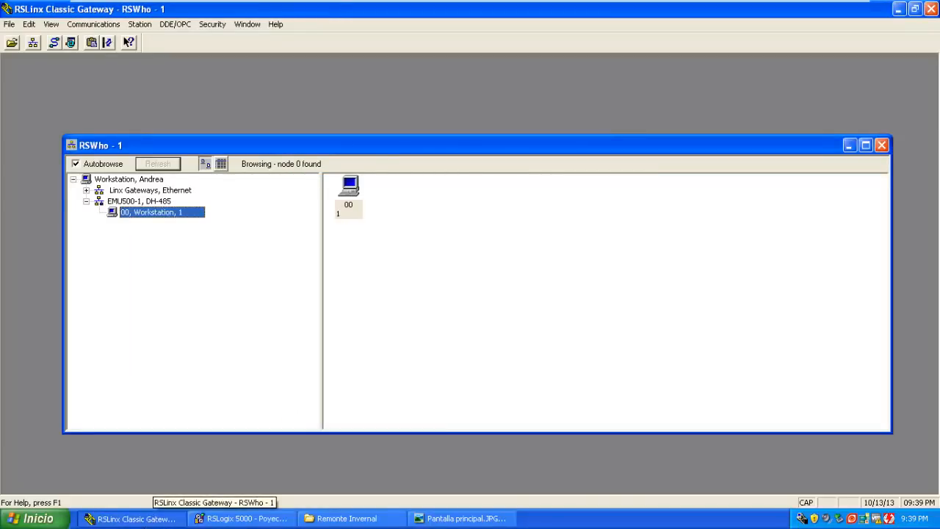
- Switch to RSLogix 5000, maximize its main window and minimize the MainRoutine and Program Tags windows
click(145, 522)
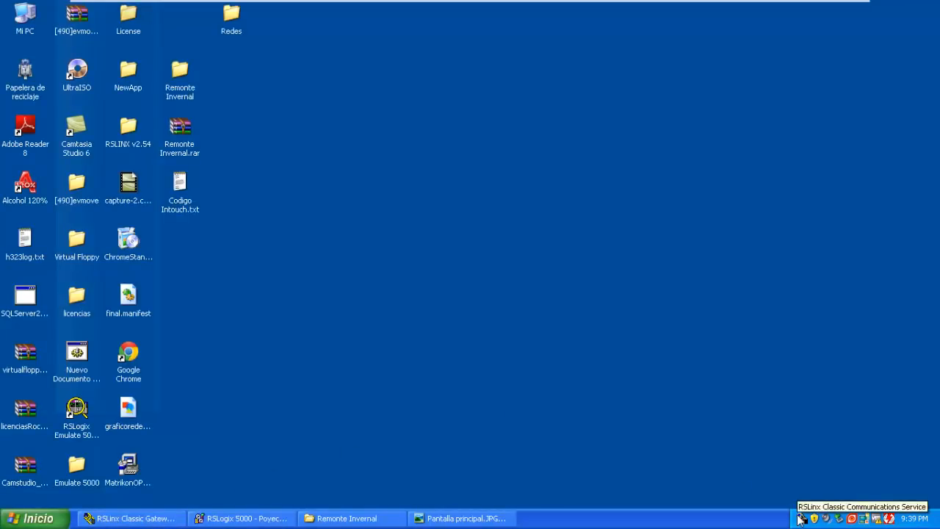
click(234, 520)
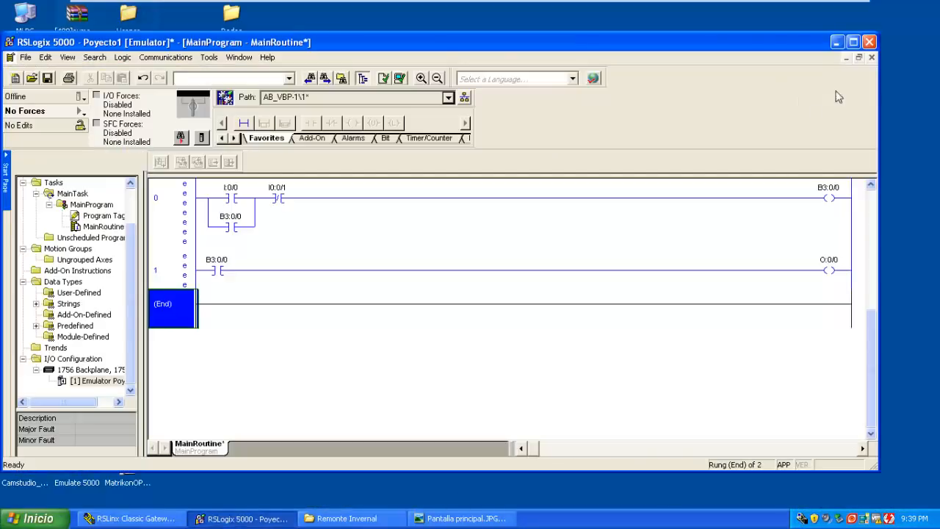
click(847, 57)
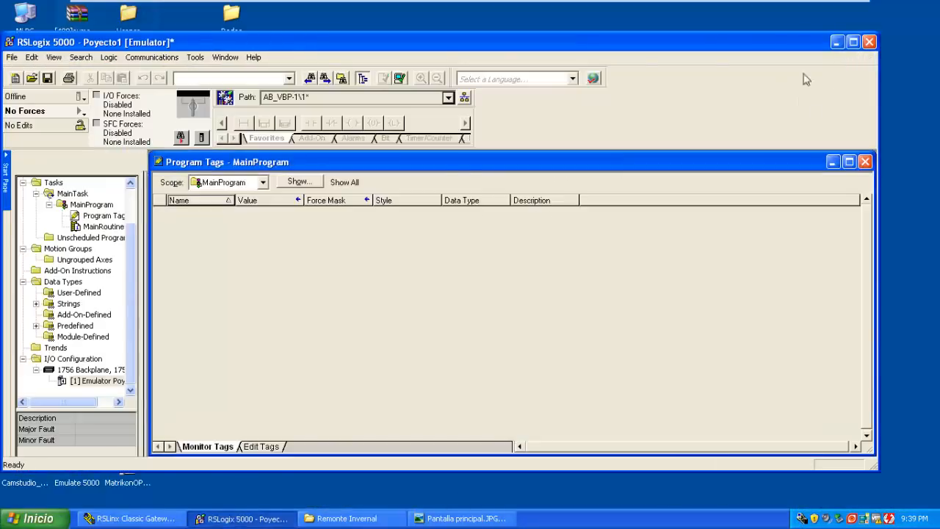
click(853, 42)
click(830, 128)
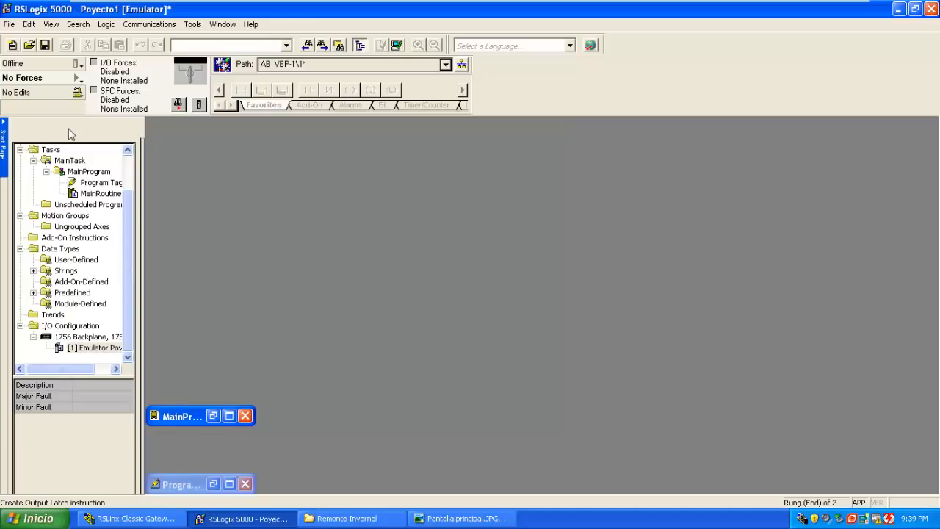
- View the Start Page's controller projects and the existing project files available to open, without opening any
click(5, 147)
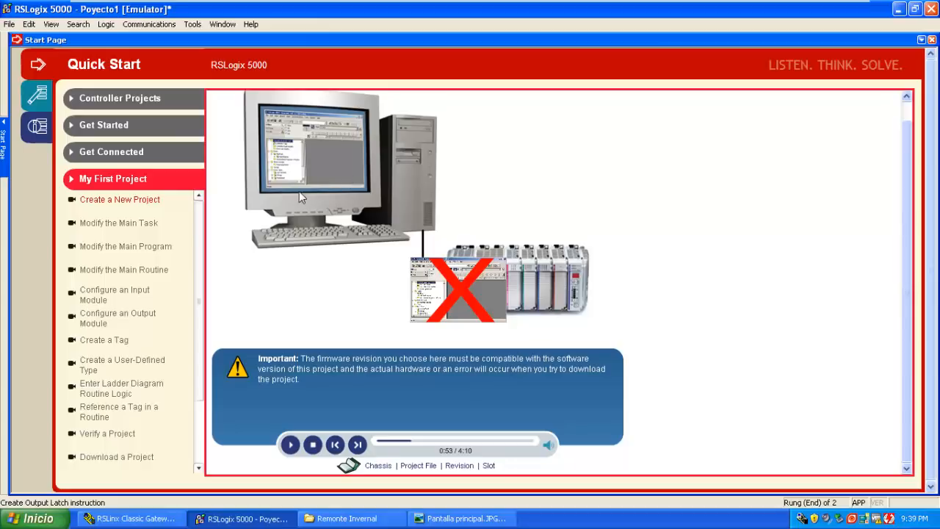
click(96, 99)
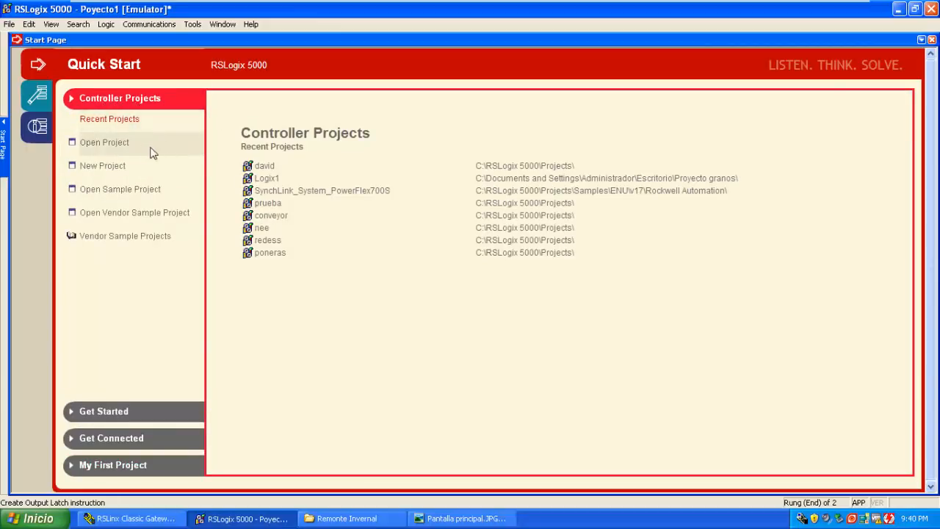
click(105, 146)
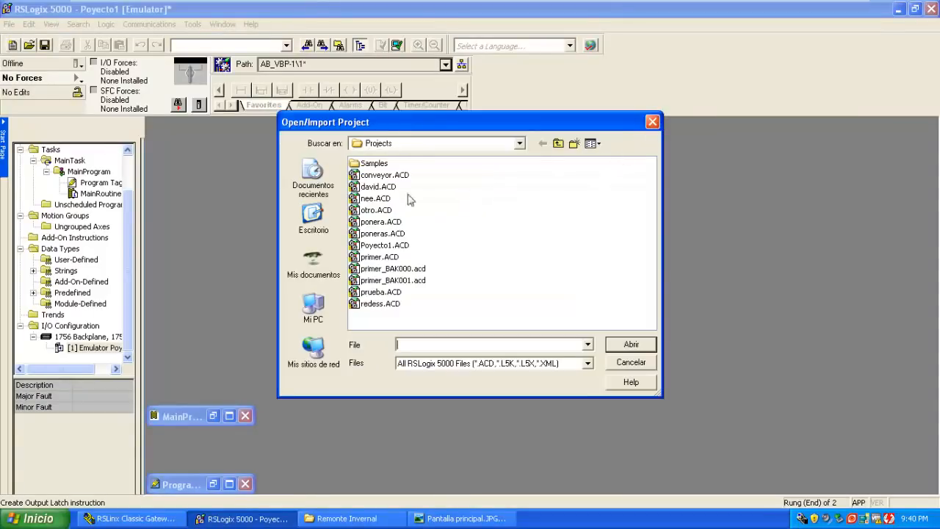
click(653, 122)
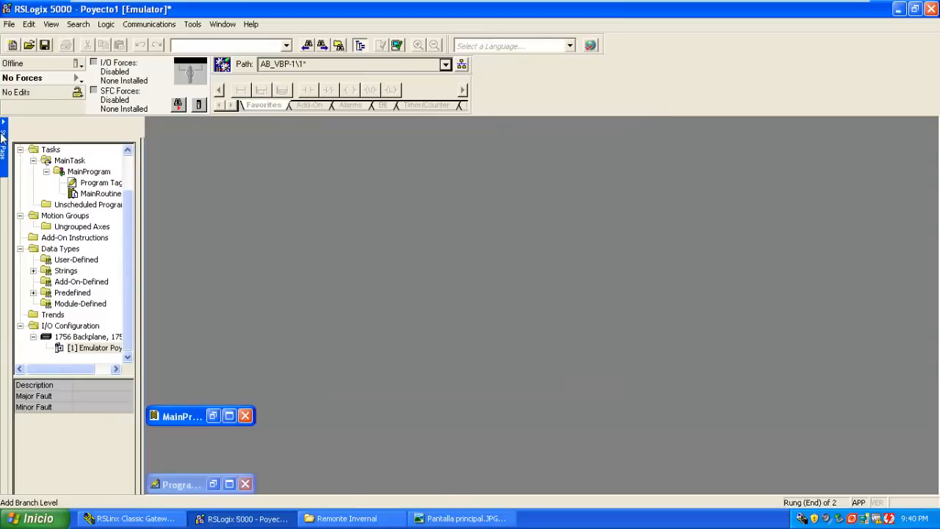
- View the New Controller settings for a new project from the Start Page, without creating a controller
mouse_move(4, 140)
click(103, 165)
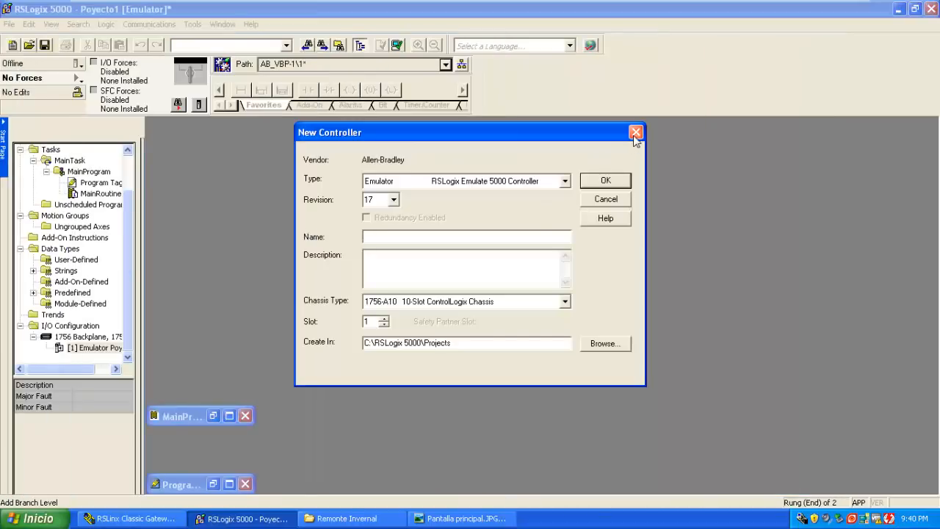
click(635, 132)
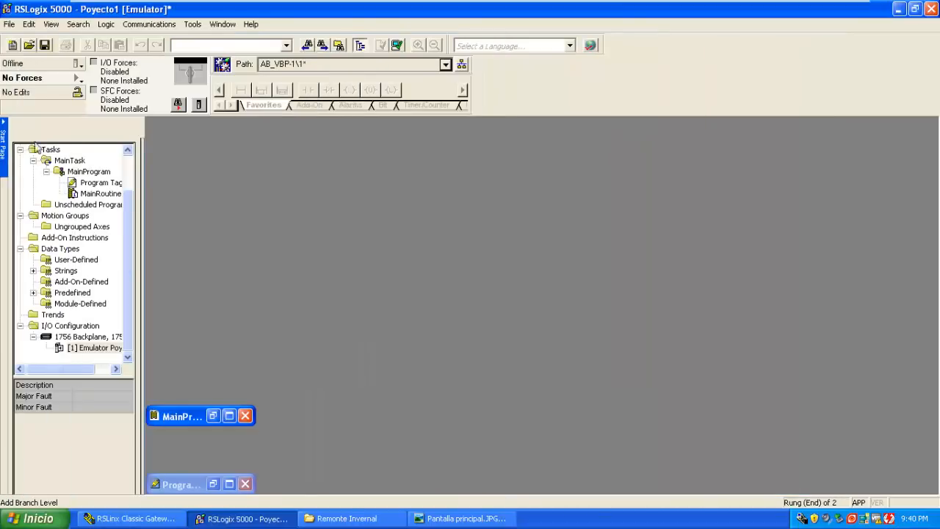
mouse_move(4, 144)
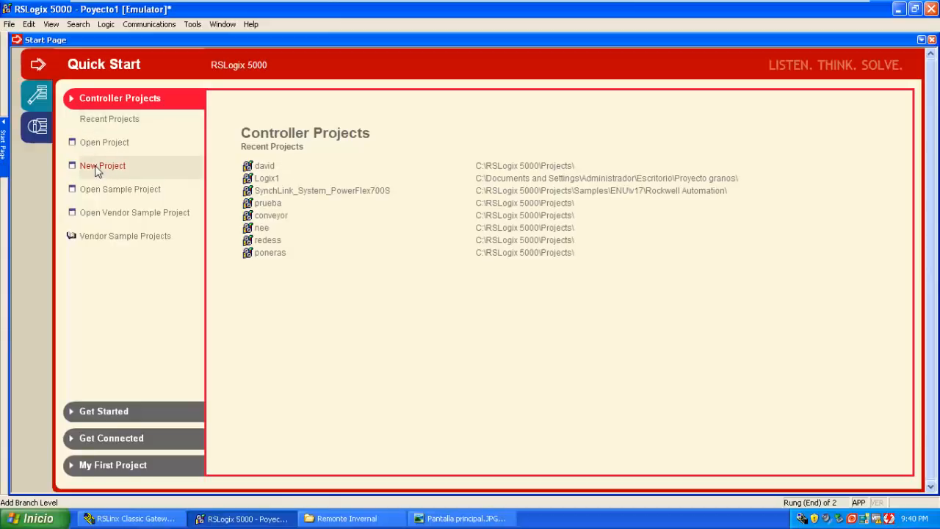
click(96, 168)
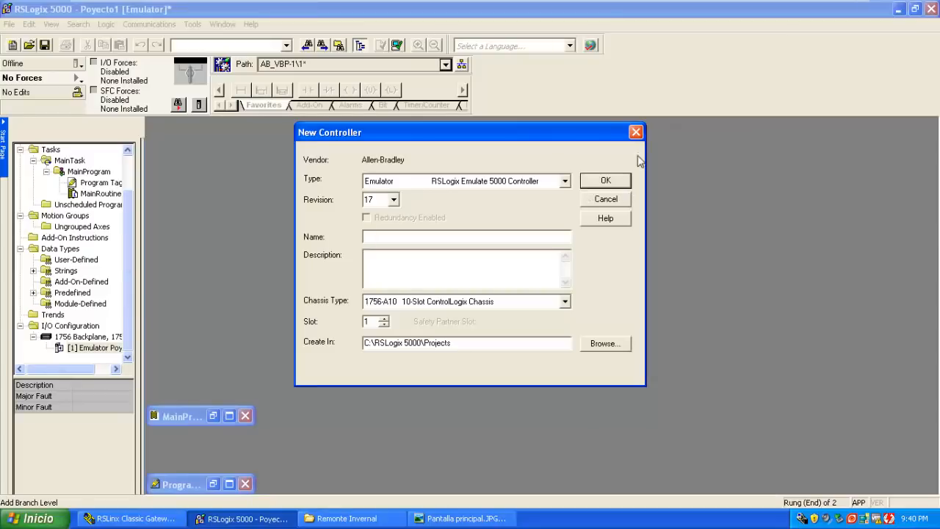
click(636, 140)
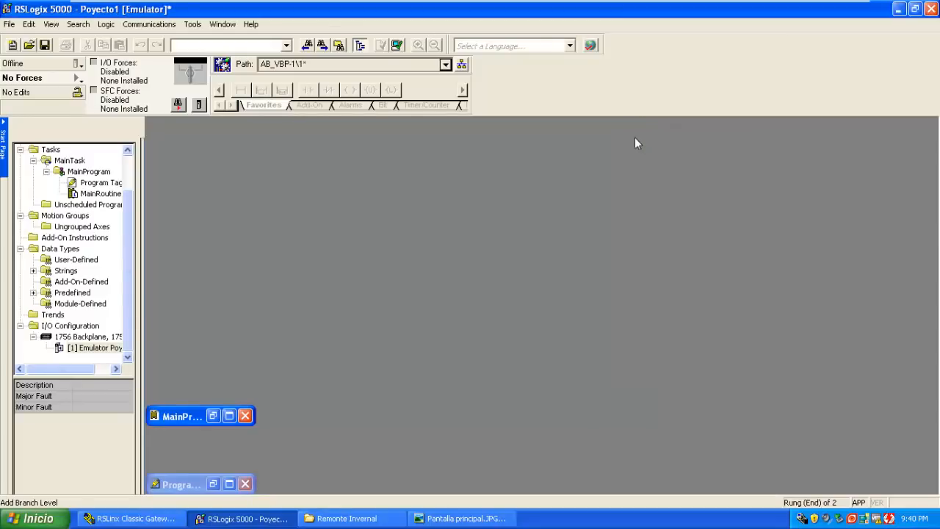
- View the New Controller settings again without using the Start Page and dismiss them
click(9, 24)
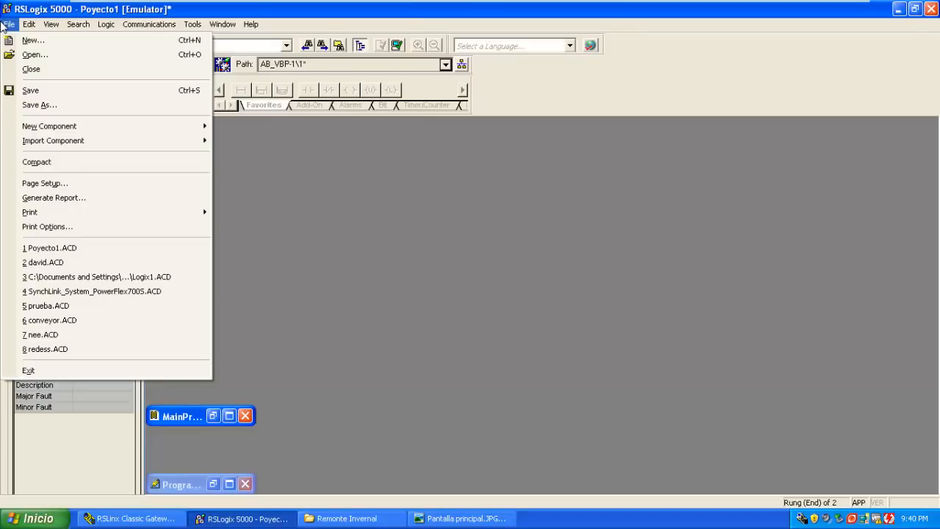
click(26, 40)
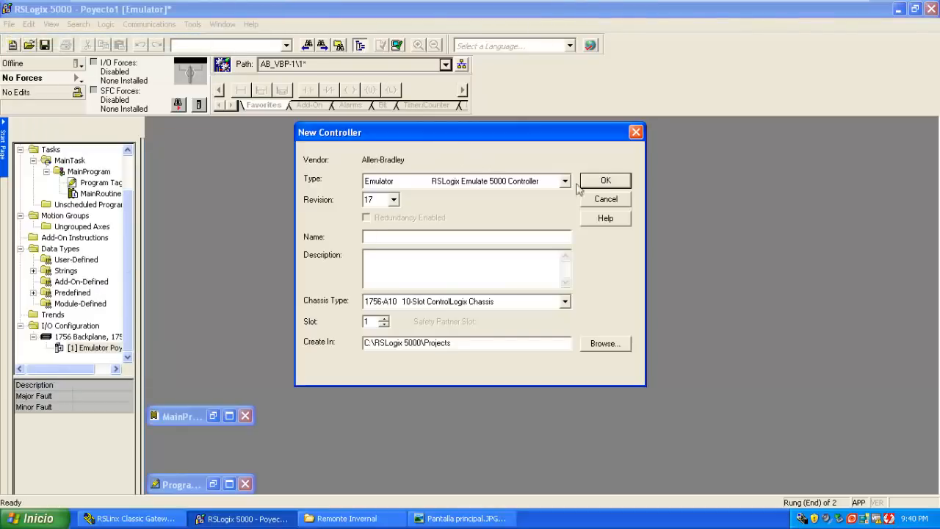
click(636, 131)
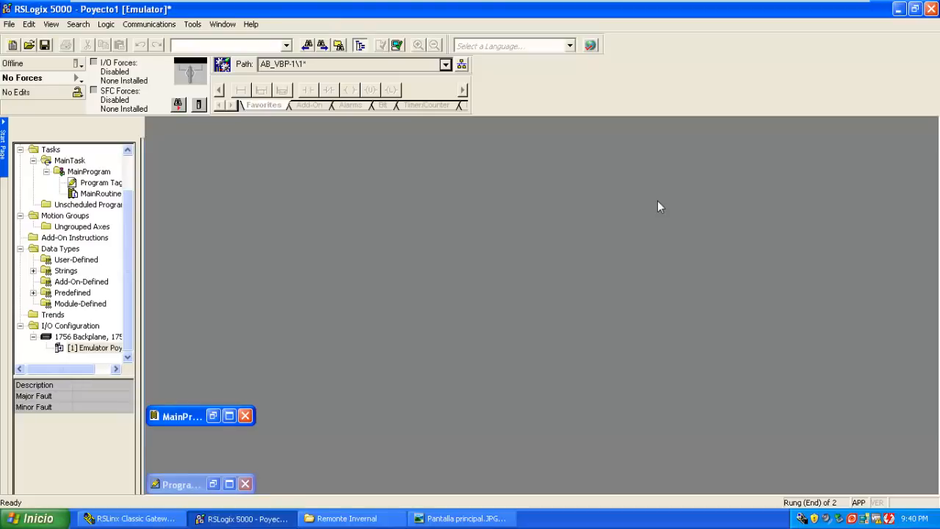
- Start a new controller project and choose the RSLogix Emulate 5000 Controller (Emulator) as its type
key(ctrl+n)
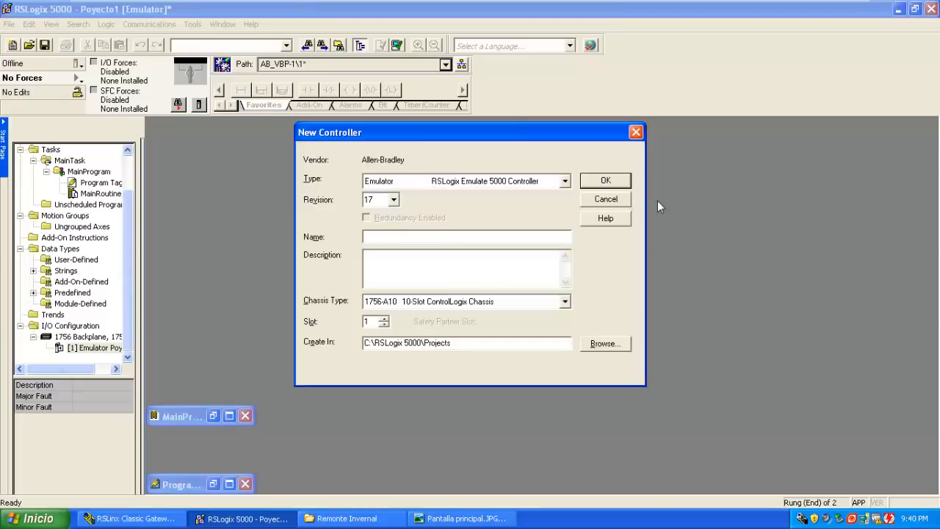
click(637, 133)
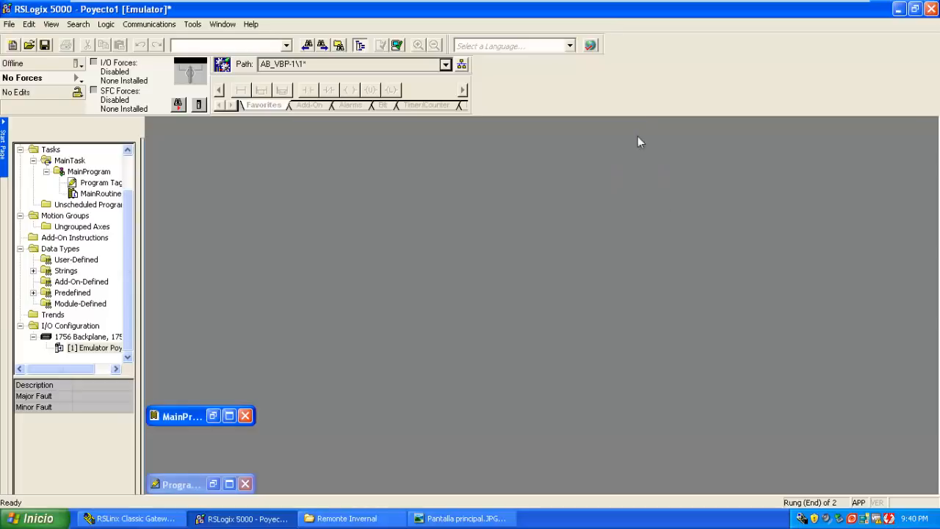
click(13, 46)
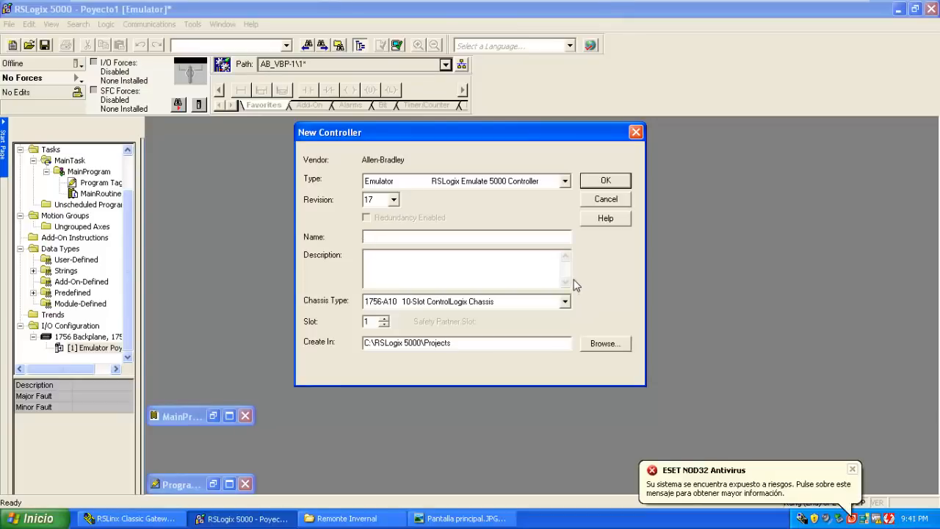
click(863, 491)
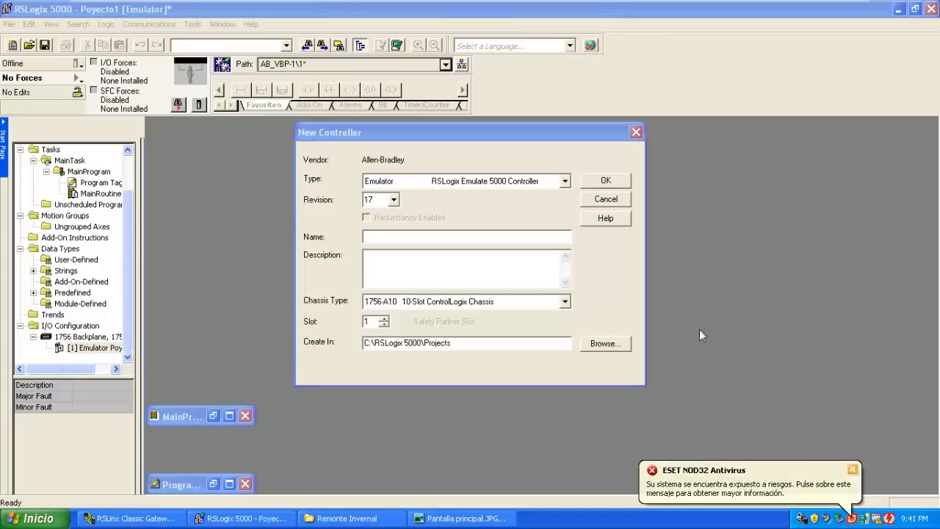
drag(553, 143, 624, 162)
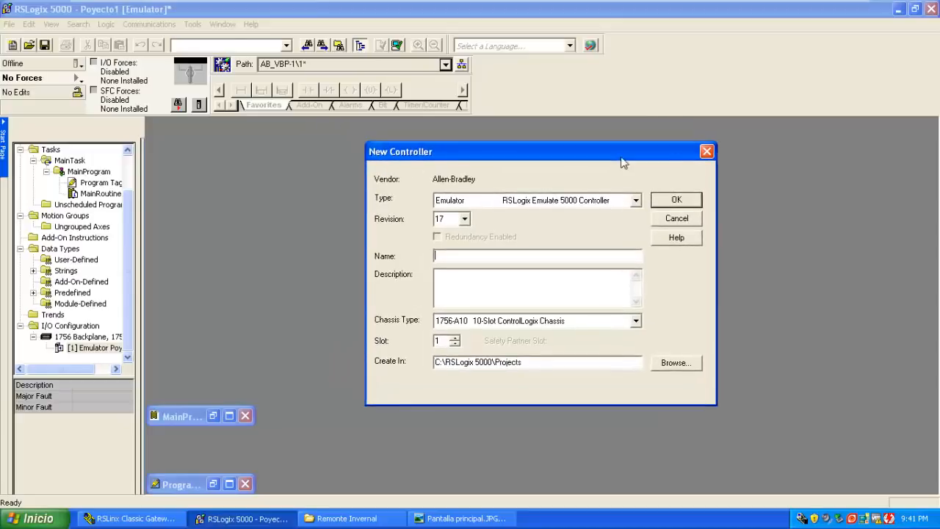
click(538, 201)
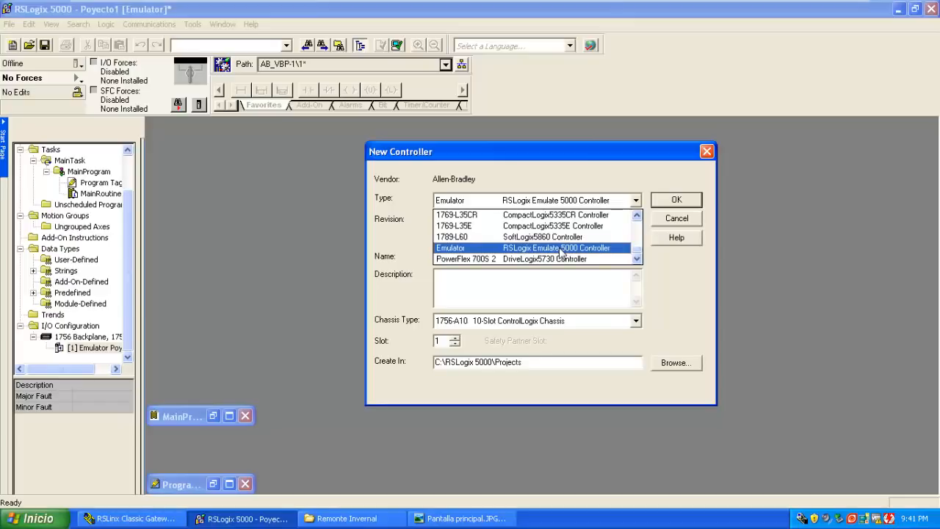
click(560, 250)
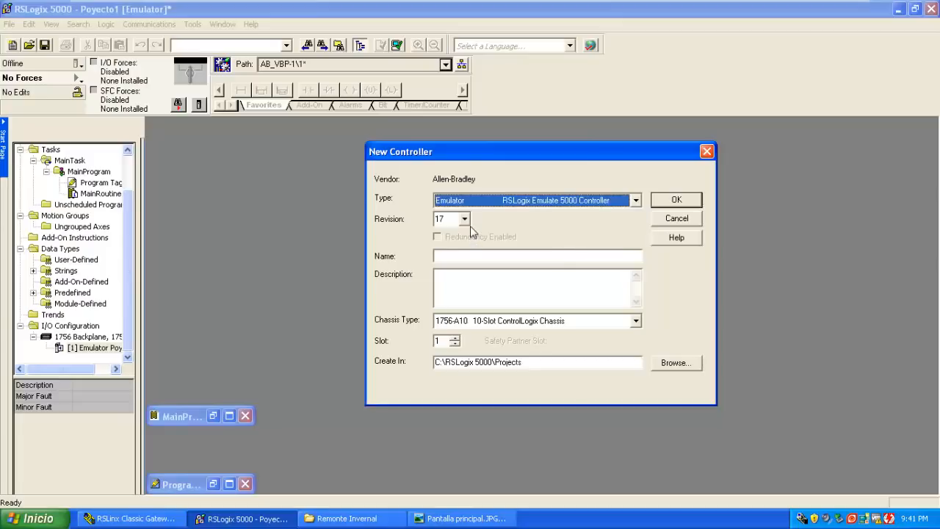
- Choose revision 17 for the new controller and name it PROYECTO_EJEMPLO
click(465, 220)
click(457, 234)
click(502, 258)
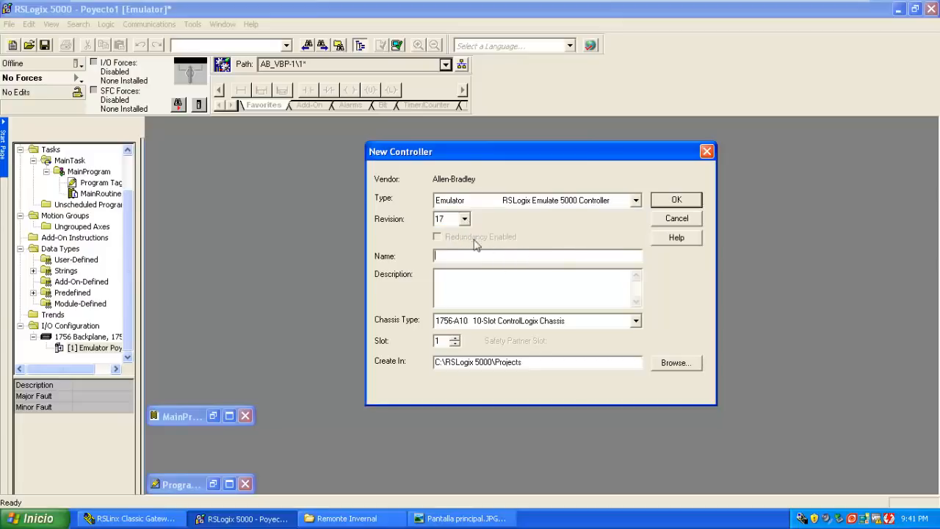
click(465, 219)
click(455, 231)
click(506, 256)
text(PROYECTO_EJEMPLO)
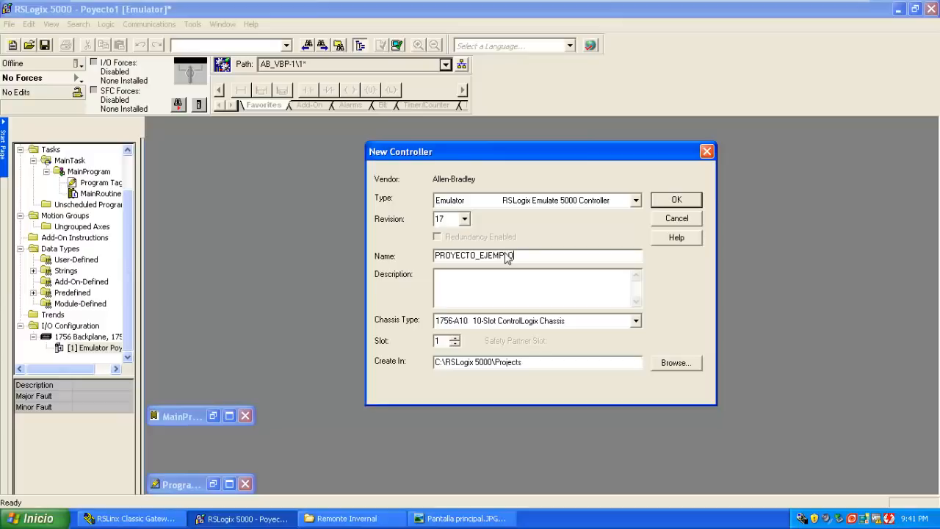
- View the available chassis types and project folders, keeping the 1756-A10 10-slot chassis and C:\RSLogix 5000\Projects
click(559, 288)
click(637, 321)
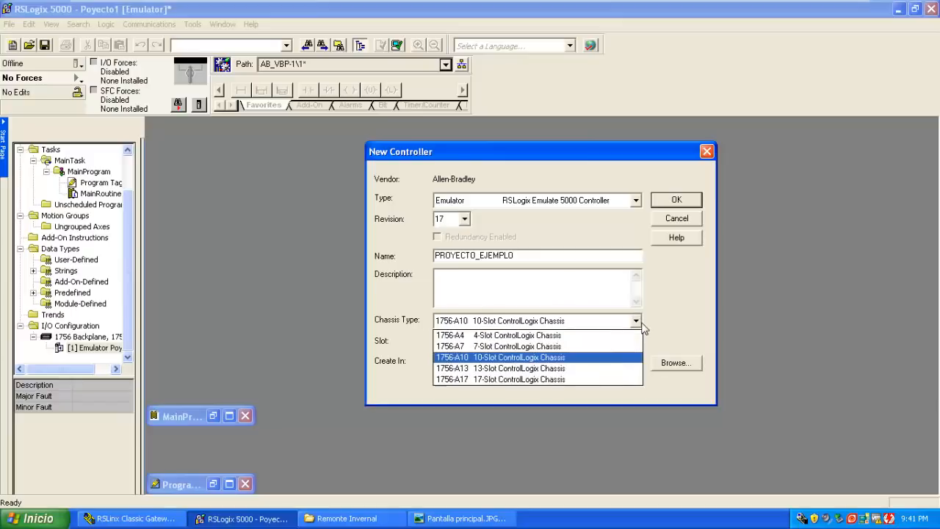
click(678, 305)
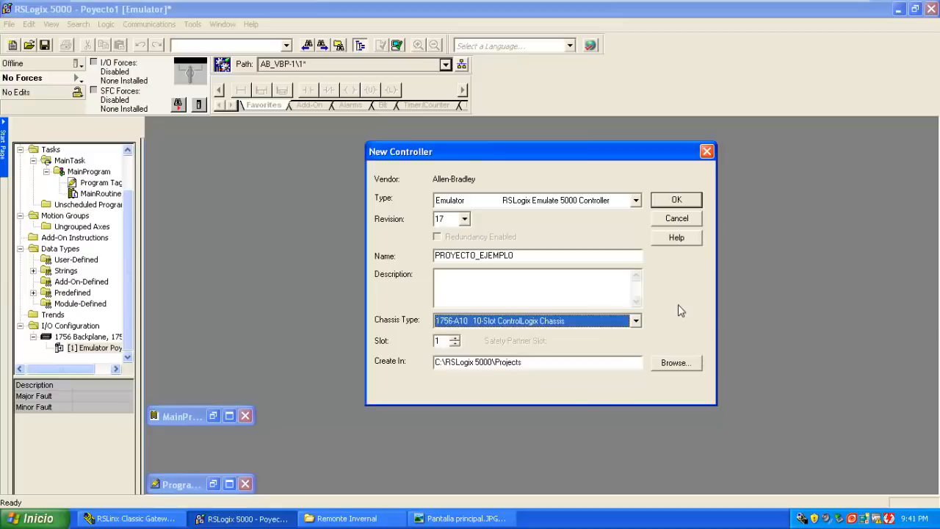
click(534, 367)
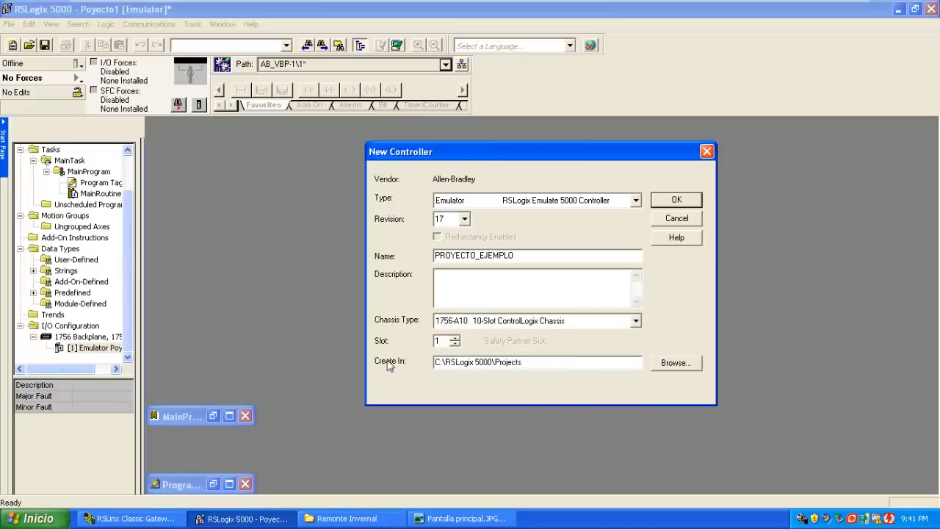
drag(560, 367, 418, 363)
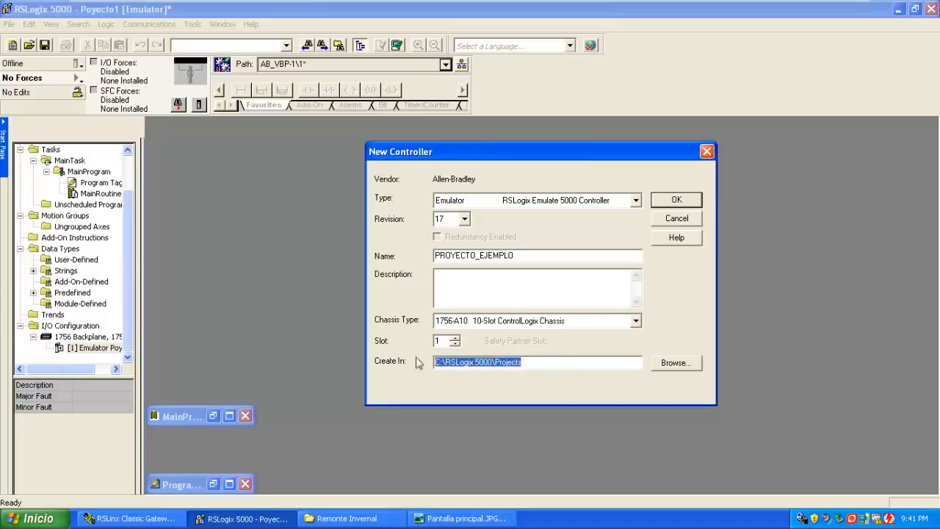
click(674, 365)
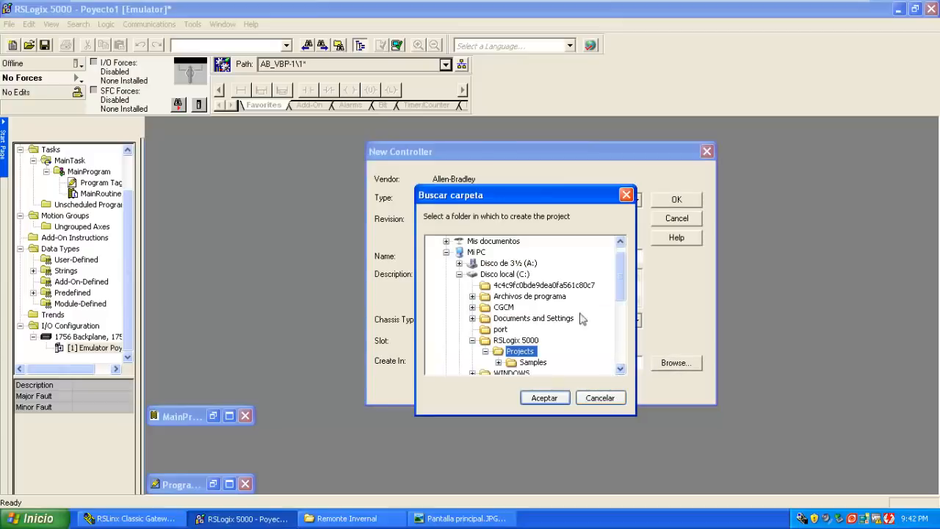
drag(621, 290, 622, 319)
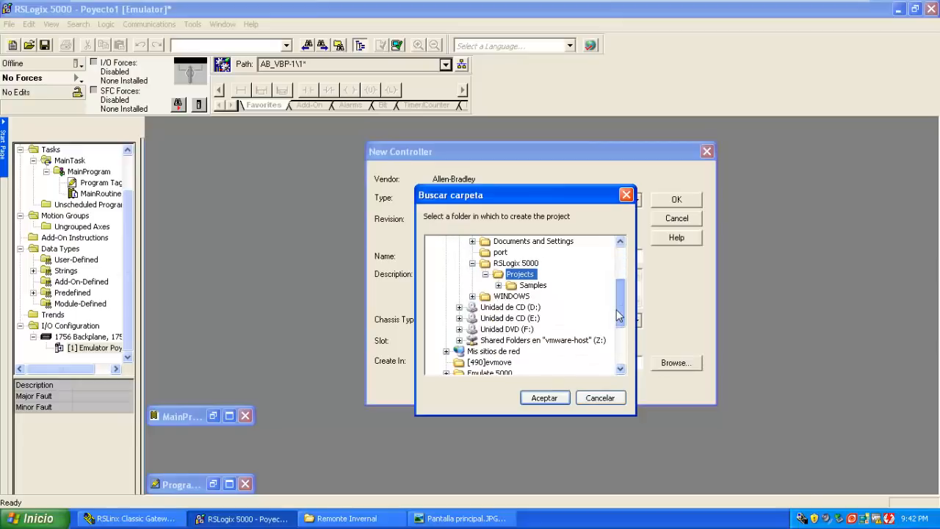
click(598, 398)
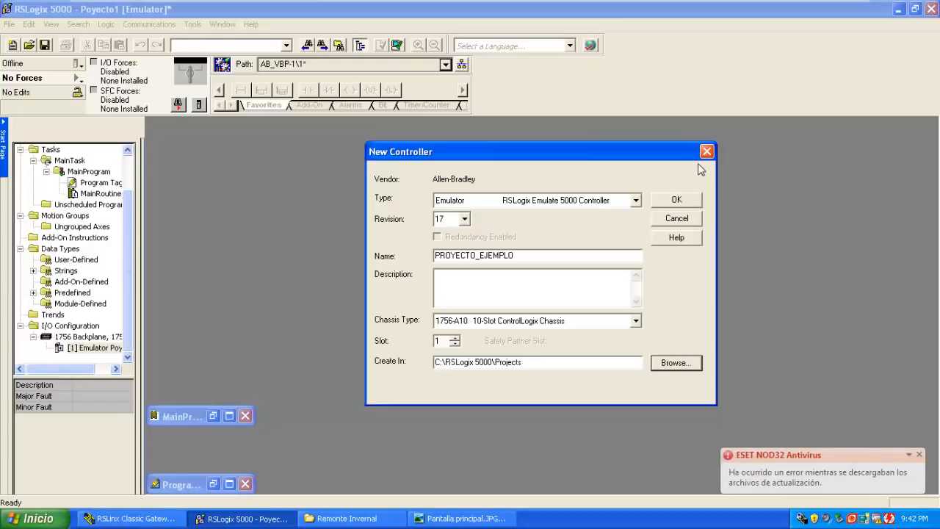
- Create the PROYECTO_EJEMPLO controller without saving the changes to Poyecto1, and widen the project tree
click(683, 201)
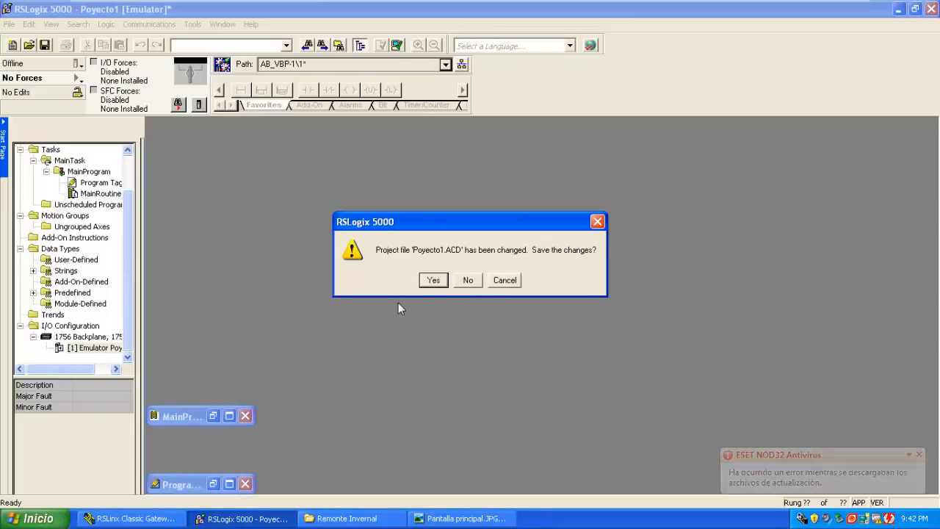
click(470, 280)
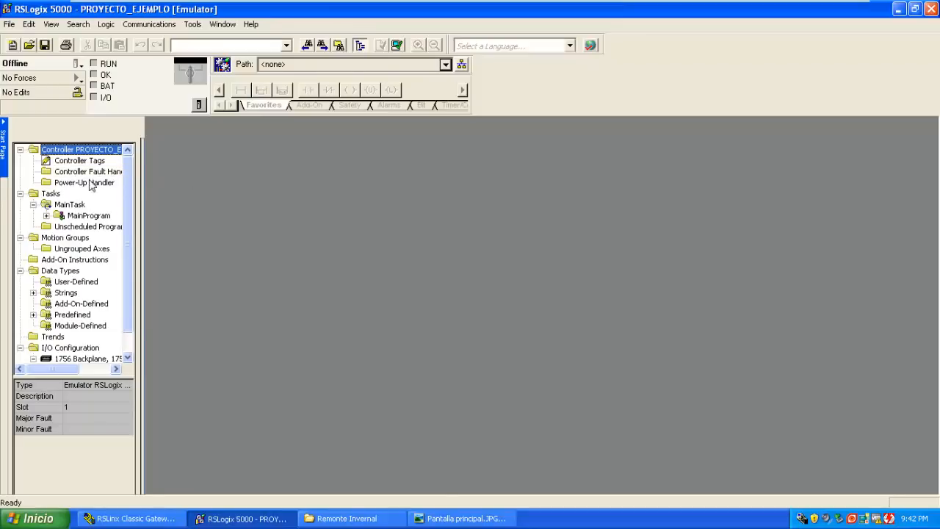
scroll(130, 178, down, 1)
scroll(130, 179, up, 1)
drag(143, 174, 197, 175)
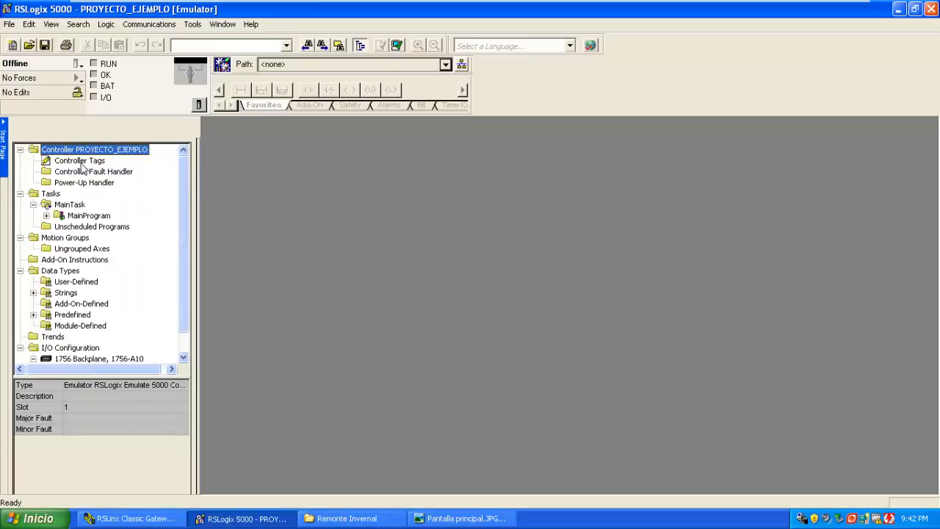
- Examine the Controller Tags, Controller Fault Handler and Power-Up Handler entries under the PROYECTO_EJEMPLO controller
click(59, 162)
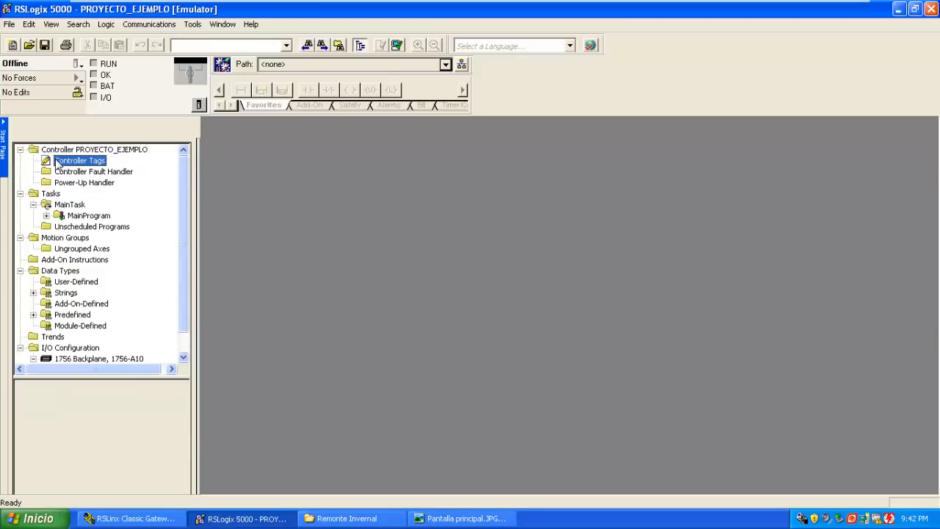
key(Down)
key(Down)
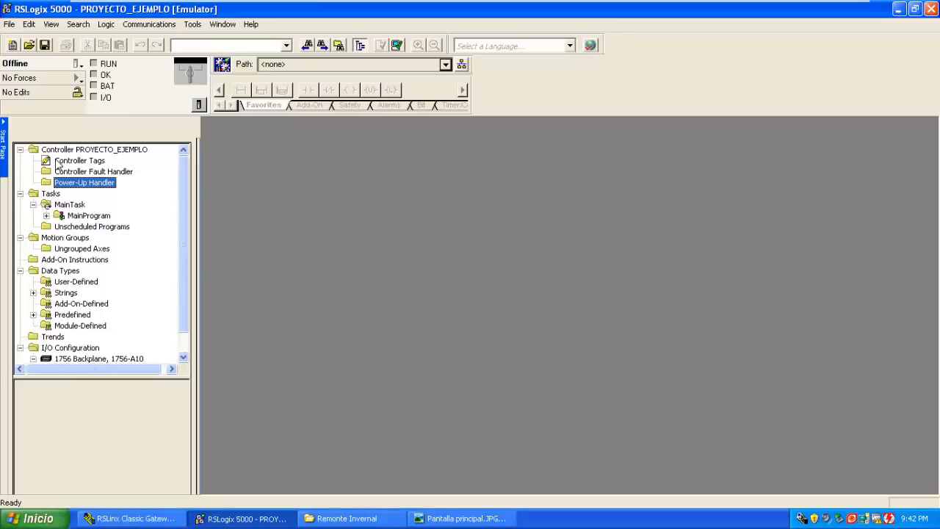
key(Up)
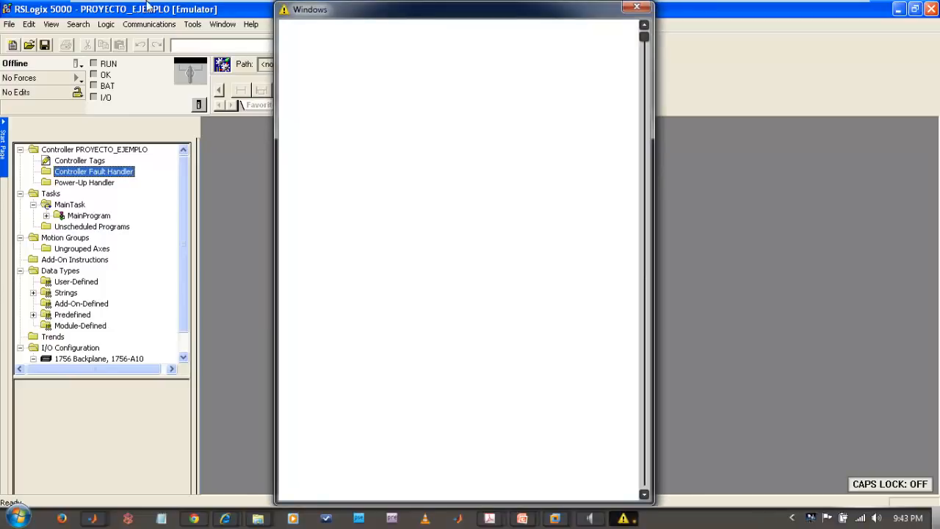
click(170, 9)
key(Caps_Lock)
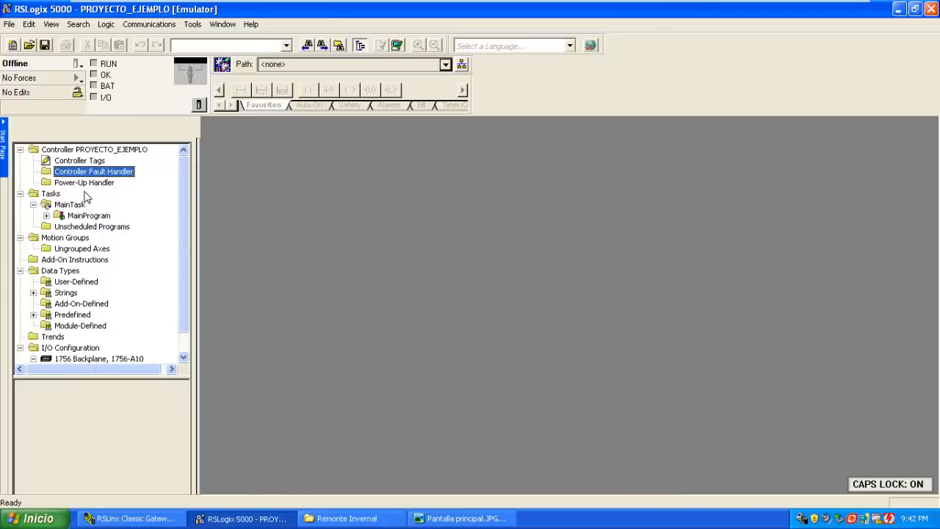
key(Down)
key(Up)
key(Up)
key(Up)
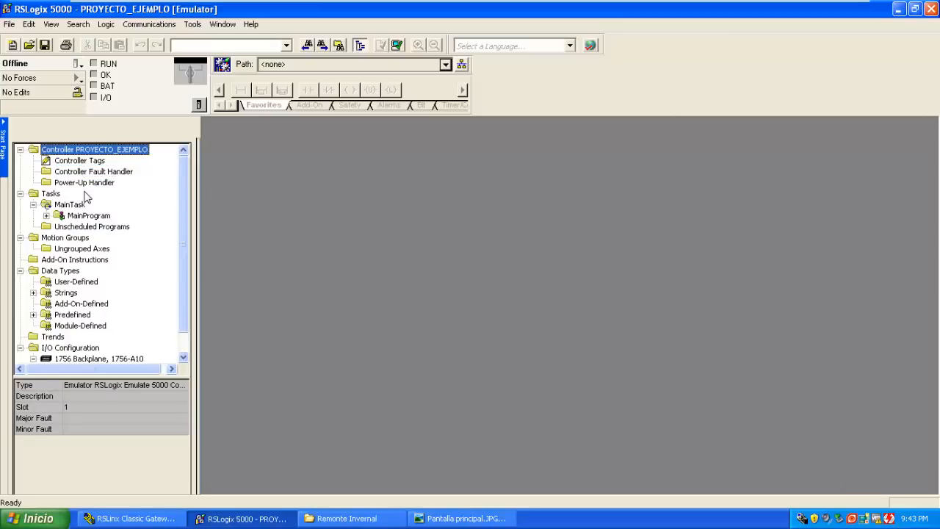
- Go through the whole project tree and examine the Tasks, MainTask and MainProgram entries
key(End)
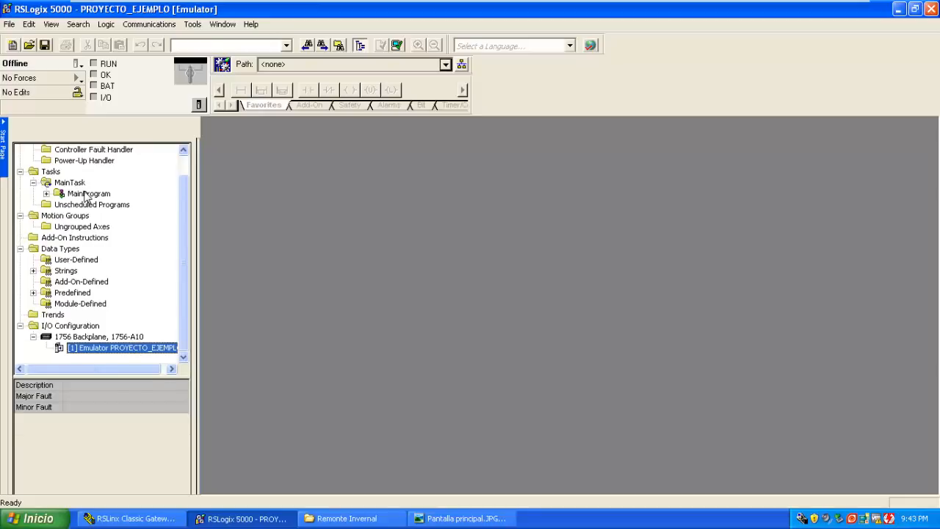
key(Home)
key(Down)
key(Down)
key(Down)
key(Down)
key(Down)
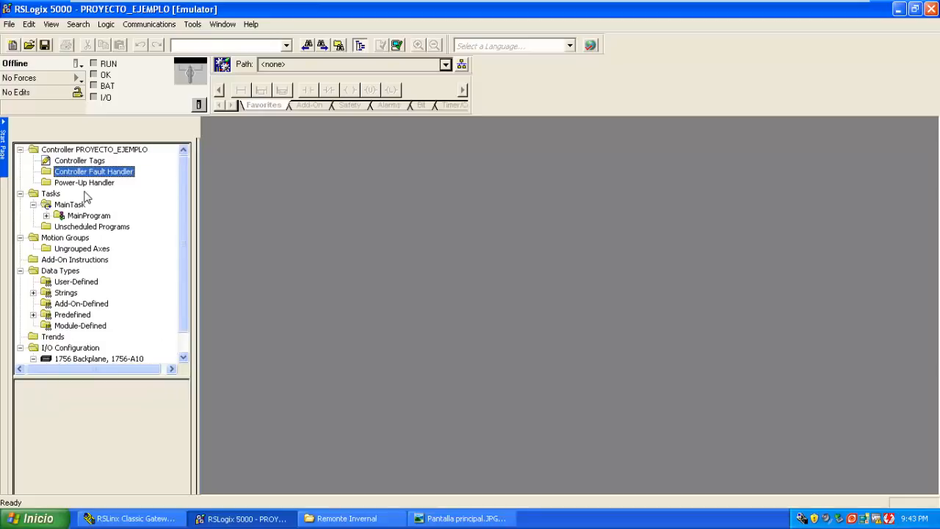
key(Up)
key(Down)
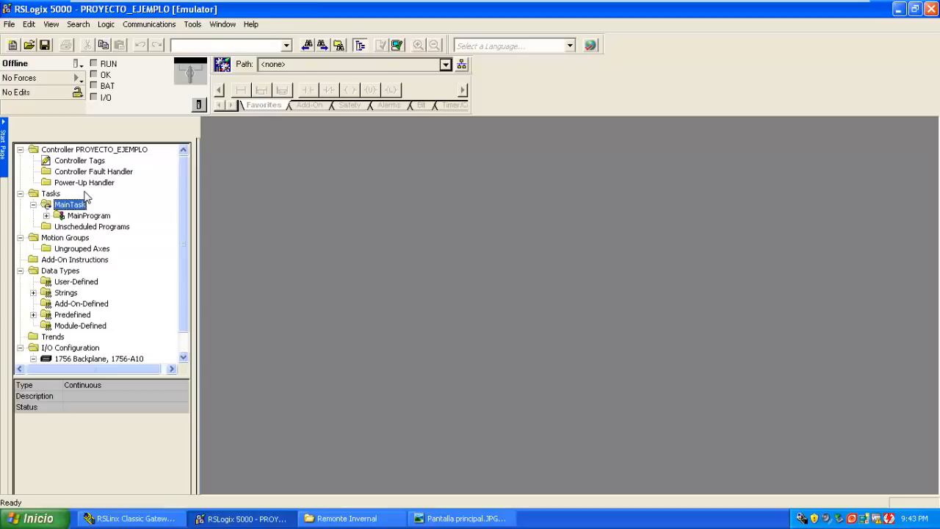
key(Up)
key(Down)
key(Down)
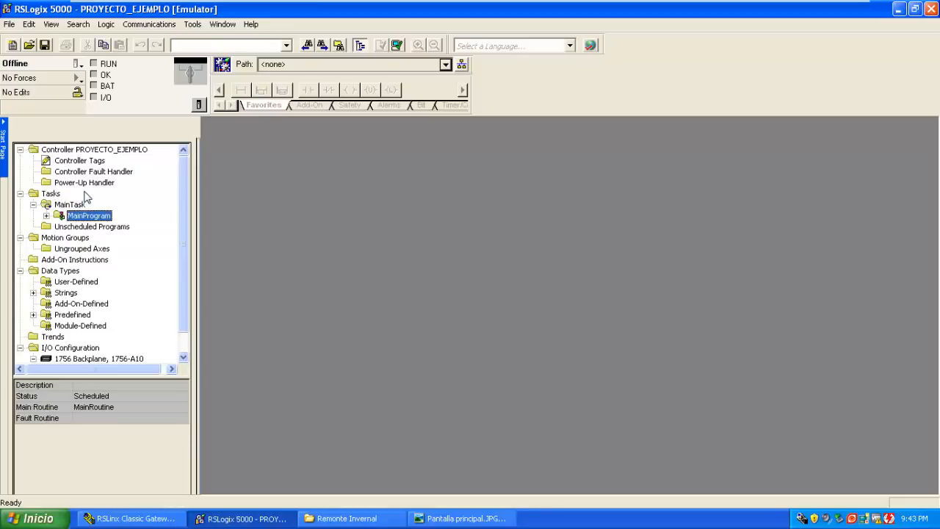
- Expand MainProgram, open MainRoutine in the ladder editor and enlarge its window
click(46, 216)
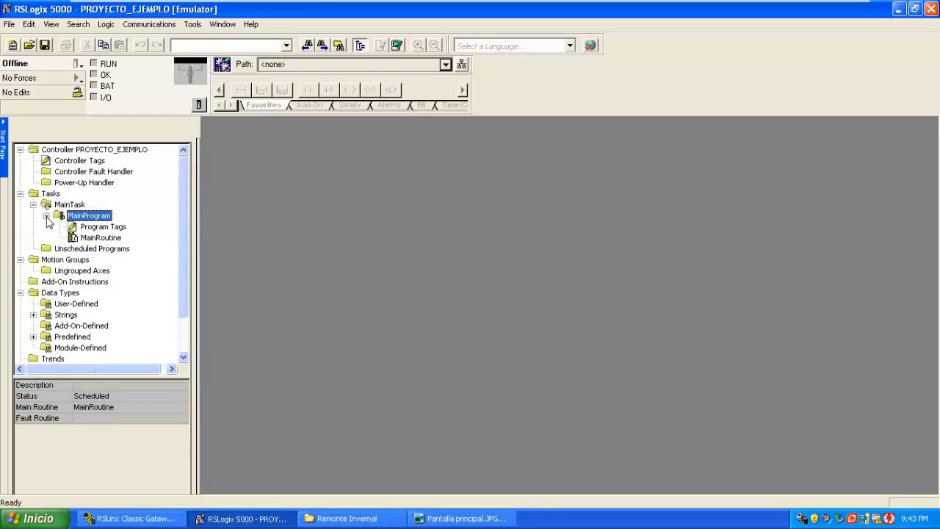
click(81, 238)
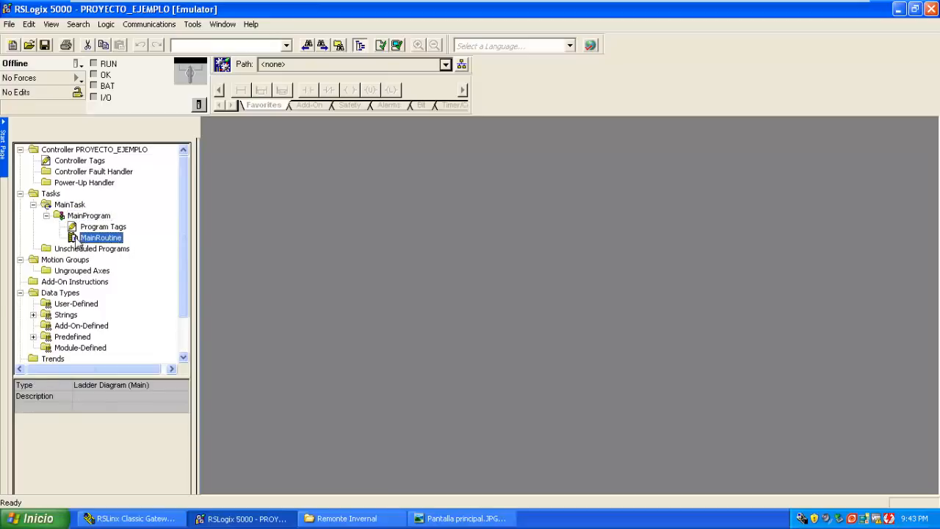
double_click(81, 238)
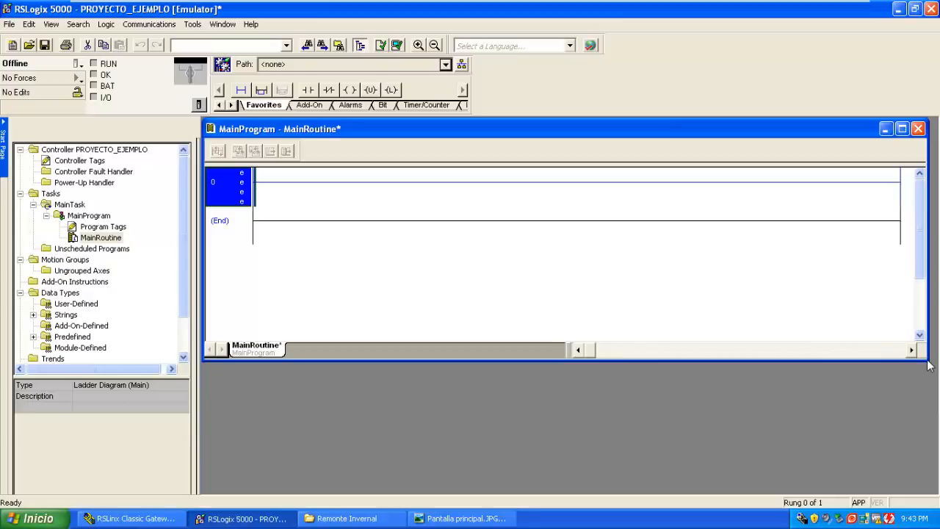
drag(930, 366, 937, 402)
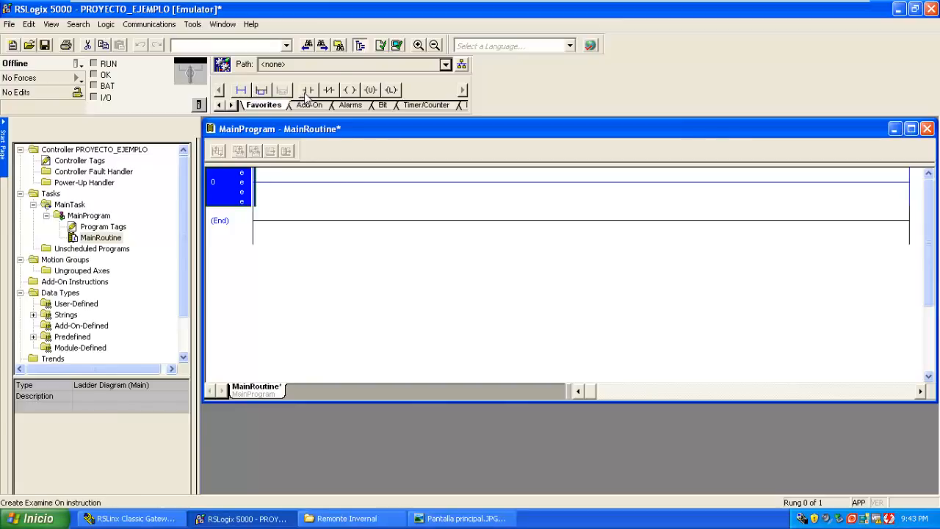
- Add three empty rungs below rung 0 in the MainRoutine ladder
click(243, 91)
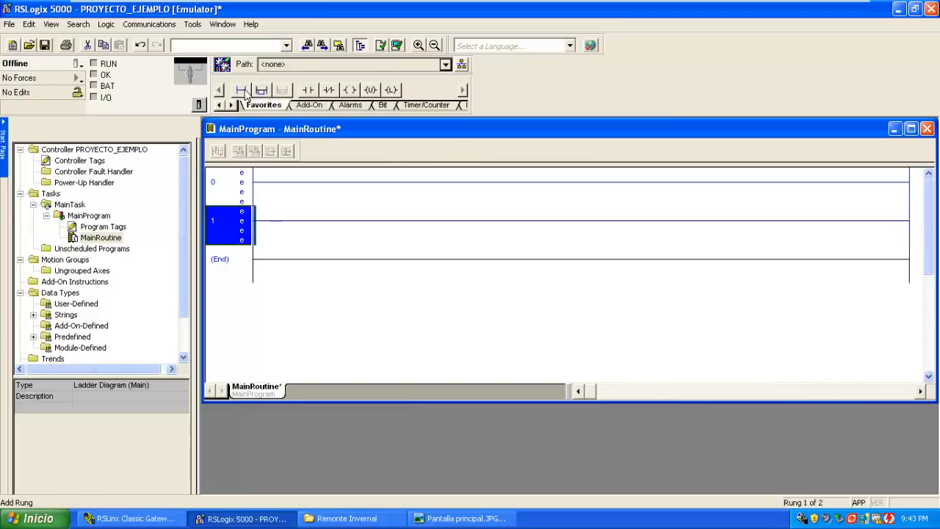
click(244, 91)
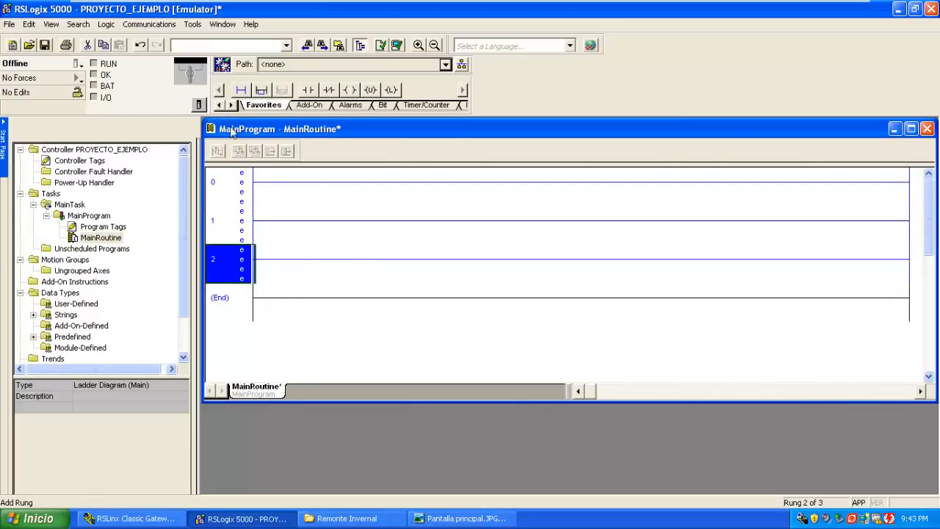
click(242, 91)
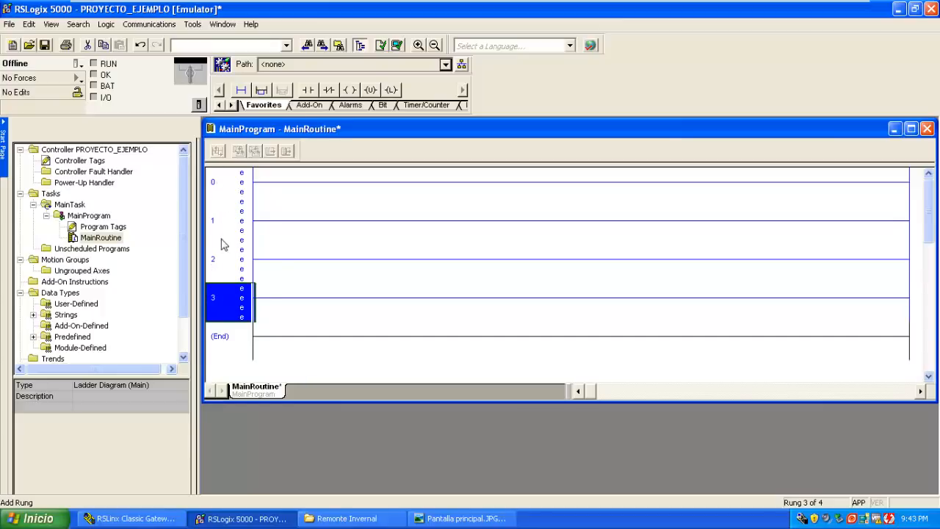
- Delete empty rungs 2 and 1 from the MainRoutine ladder
click(217, 271)
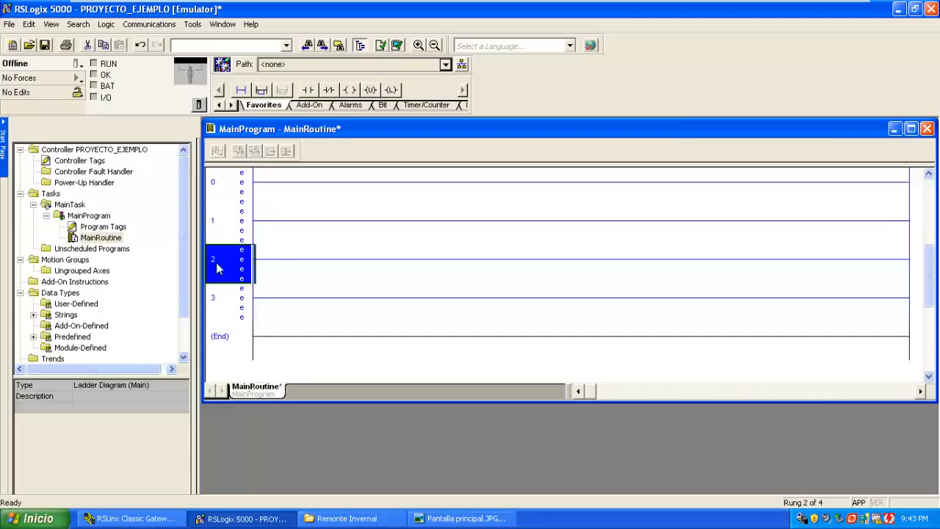
key(Delete)
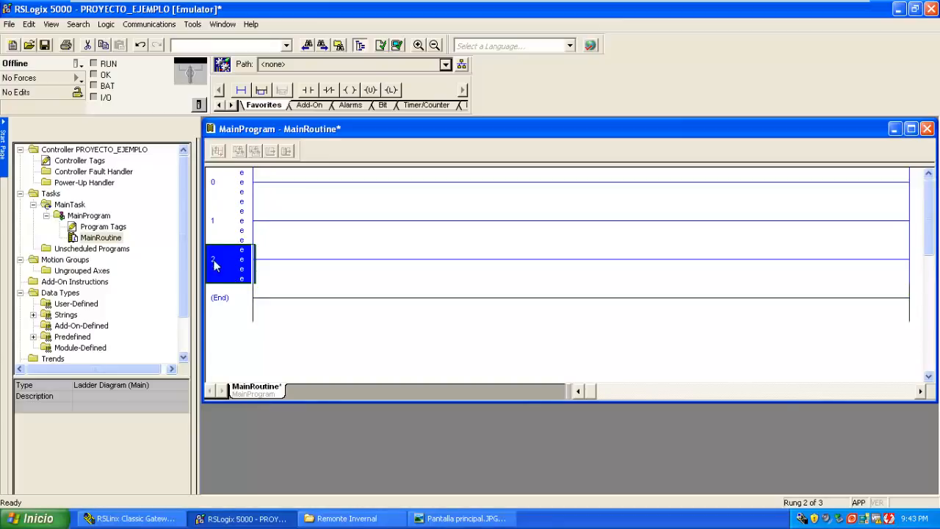
click(217, 232)
key(Delete)
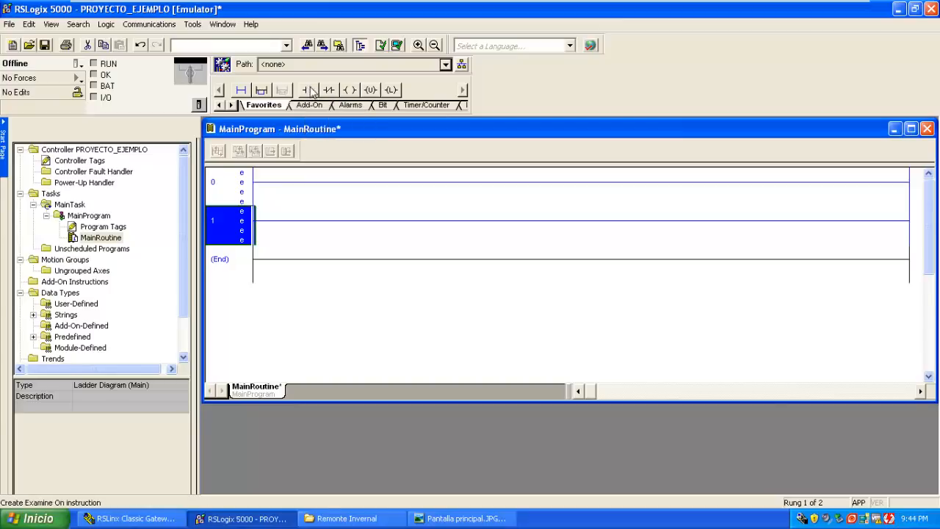
- Place an Examine On contact, an Examine Off contact and an Output Energize coil in series on rung 0
drag(310, 98, 263, 184)
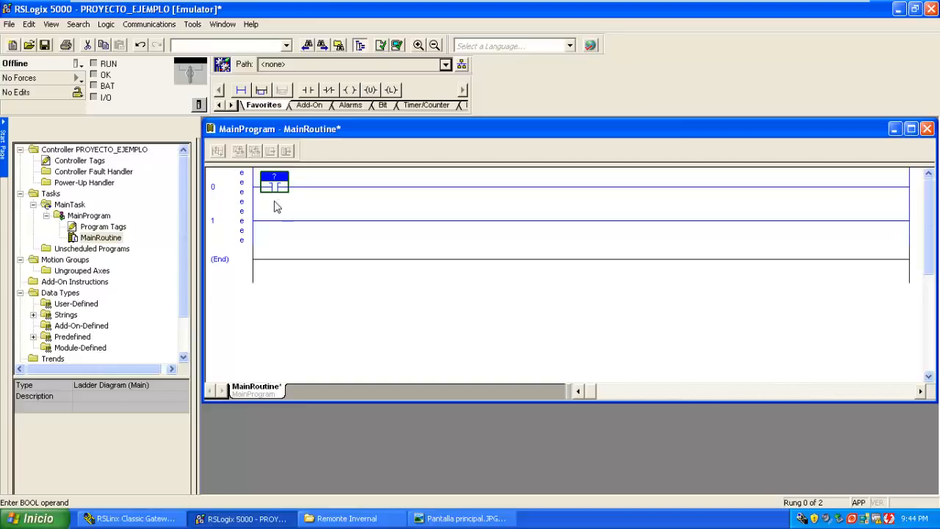
drag(329, 94, 294, 185)
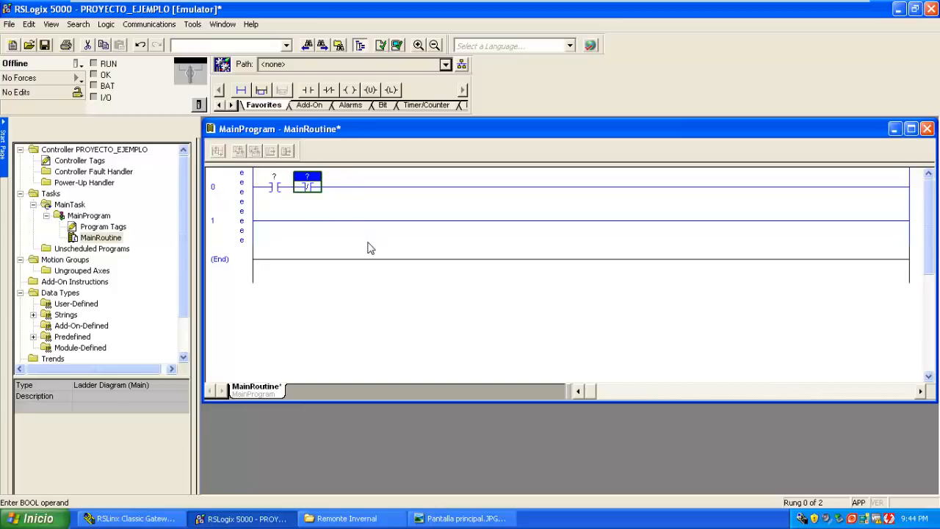
click(275, 188)
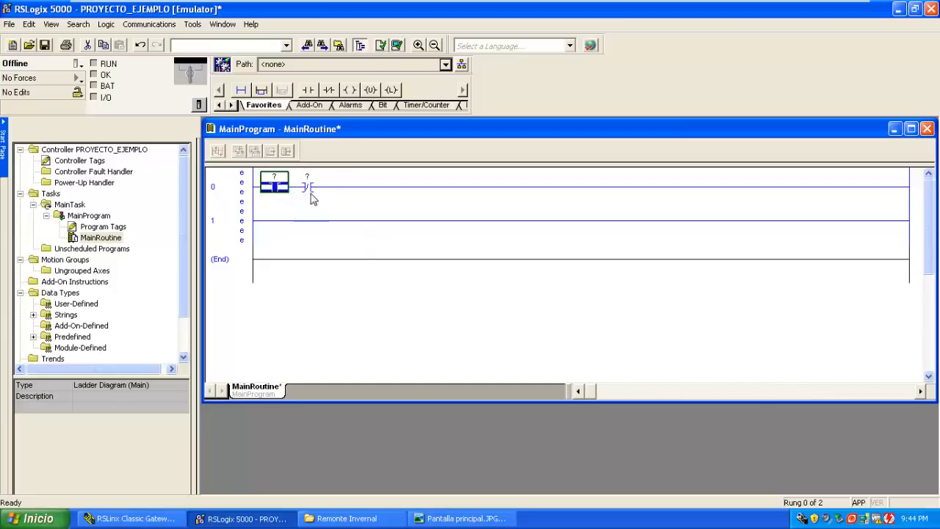
click(309, 189)
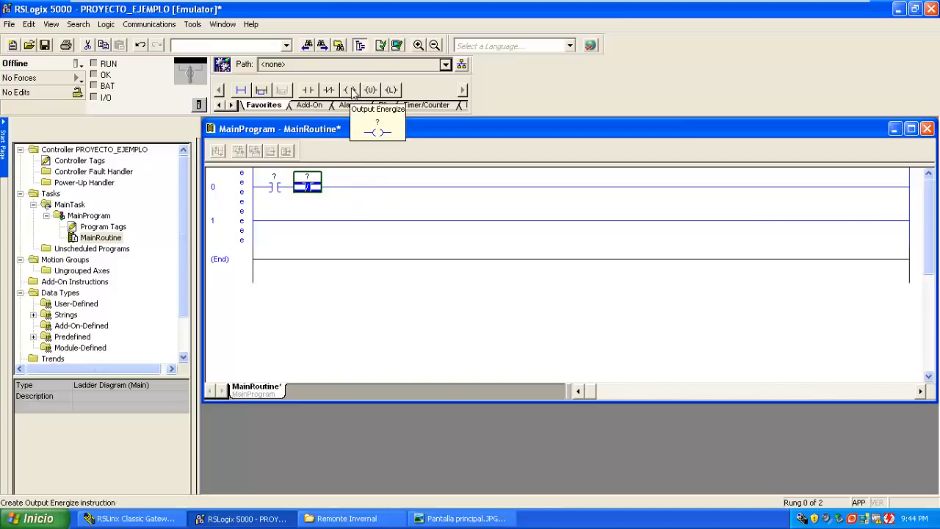
drag(352, 90, 329, 187)
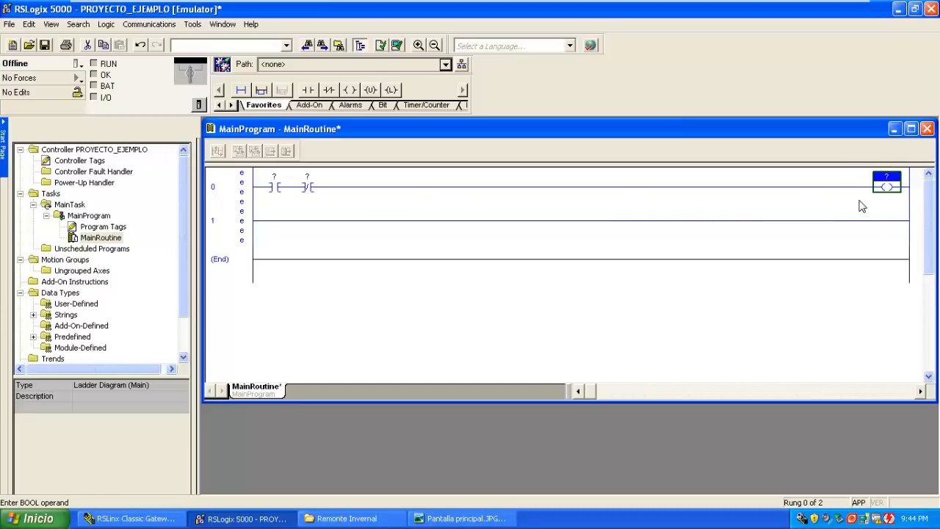
- Add a branch after the coil on rung 0 and move the Examine On contact into its upper path
click(262, 96)
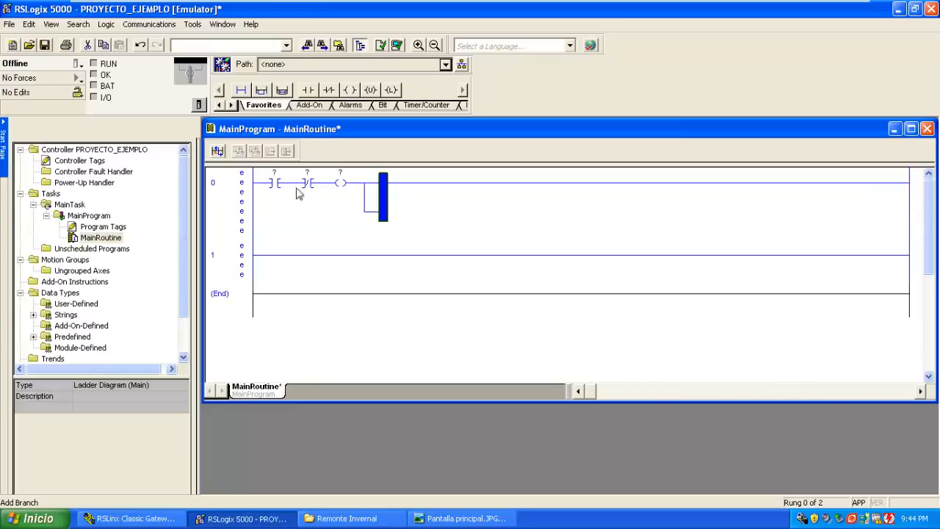
click(363, 212)
mouse_move(362, 209)
mouse_down()
mouse_move(286, 200)
mouse_move(259, 181)
mouse_move(269, 183)
mouse_up()
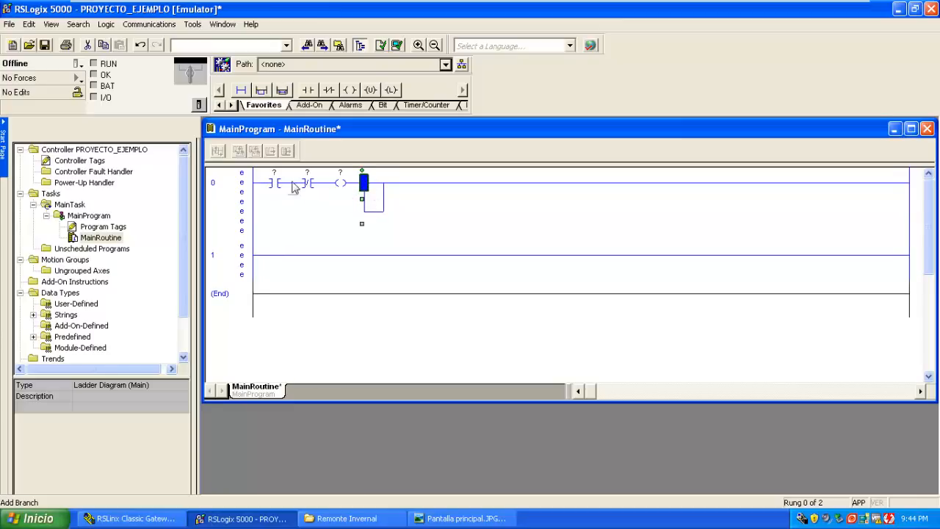
click(274, 185)
drag(274, 185, 373, 186)
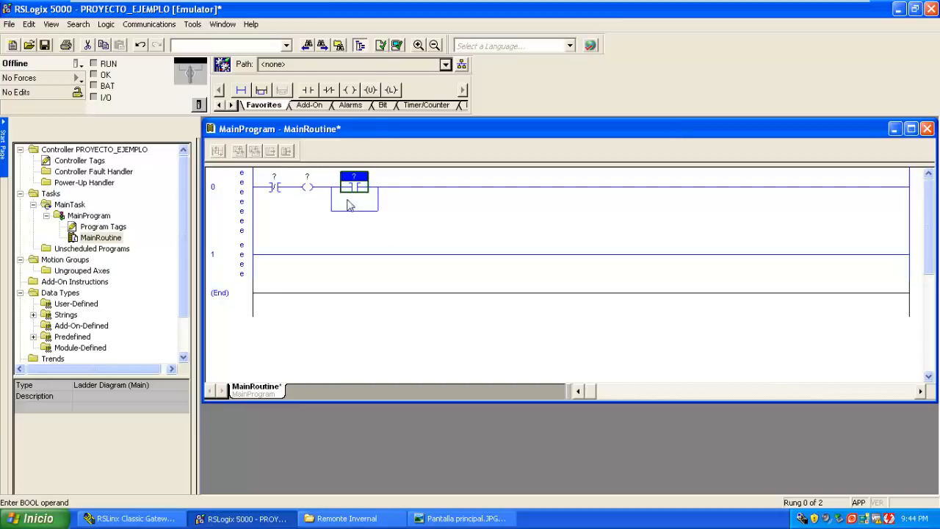
- Delete the Output Energize coil and the Examine Off contact that precede the branch on rung 0
click(308, 188)
key(Delete)
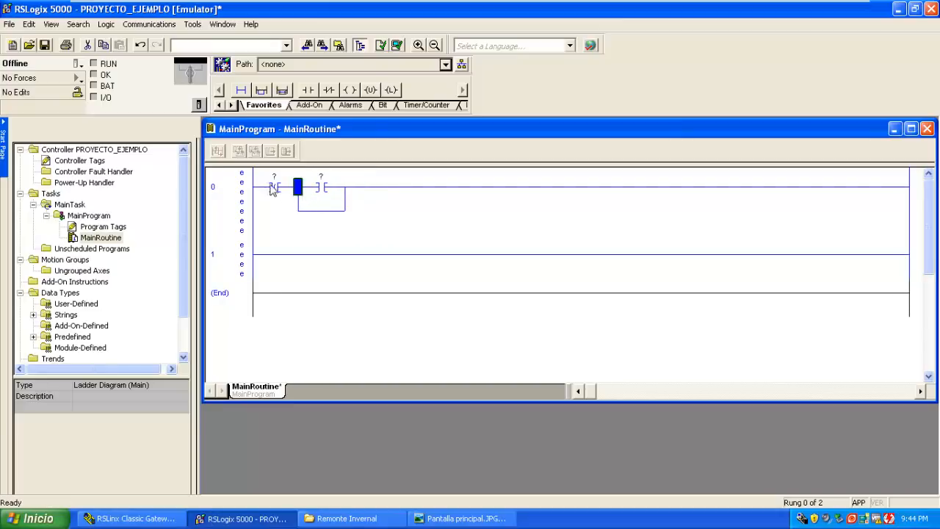
click(278, 188)
key(Delete)
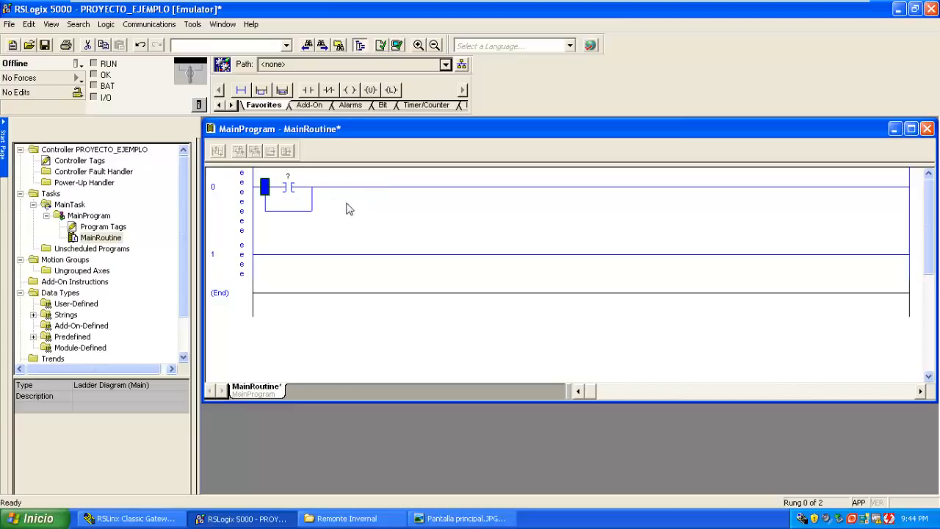
- Complete rung 0 with an Examine On contact on the lower branch and an Output Energize coil, and delete empty rung 1
click(288, 189)
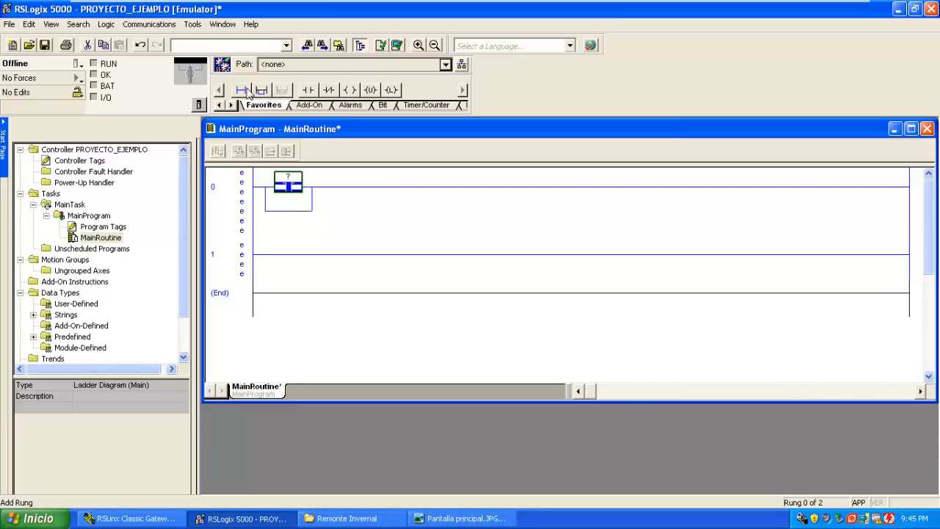
drag(307, 89, 279, 210)
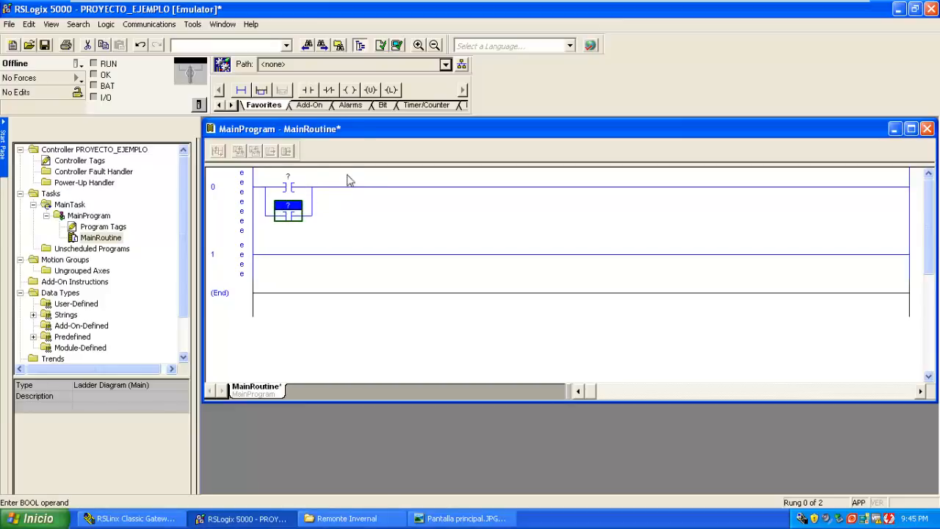
drag(350, 90, 330, 188)
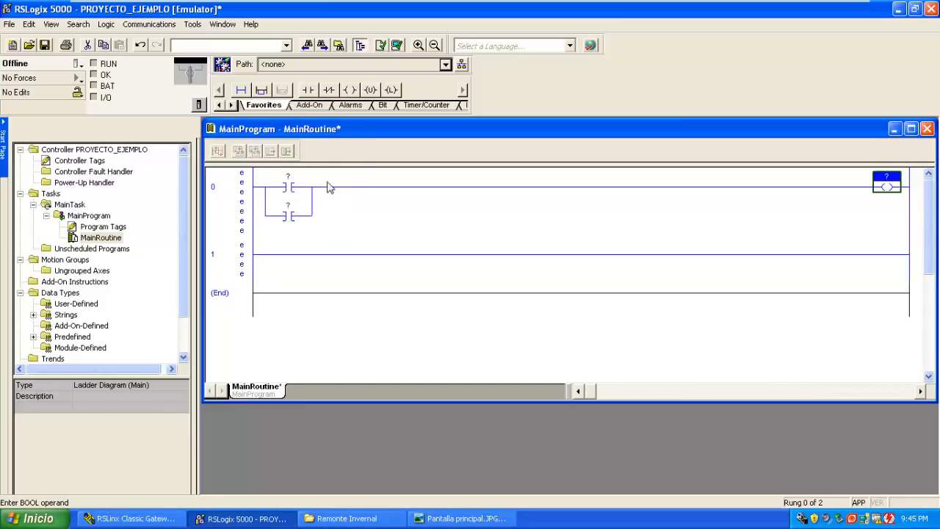
click(232, 263)
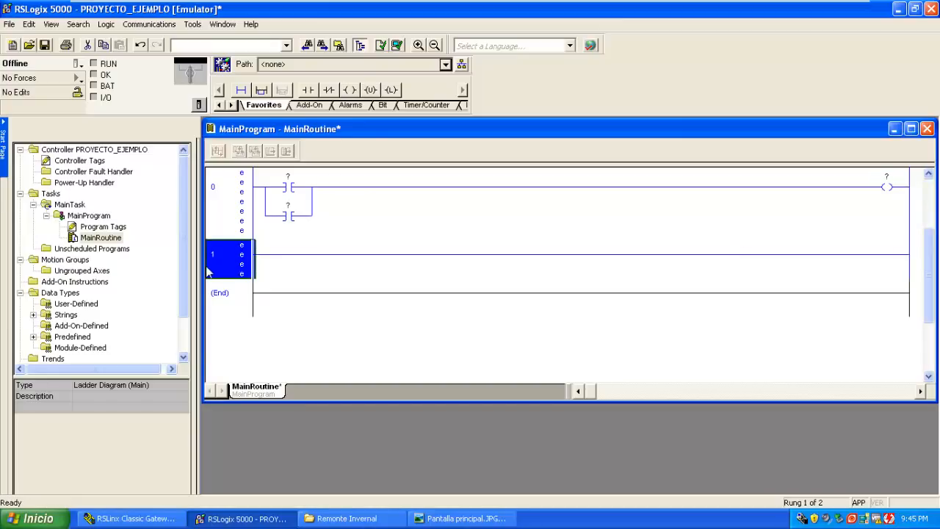
key(Delete)
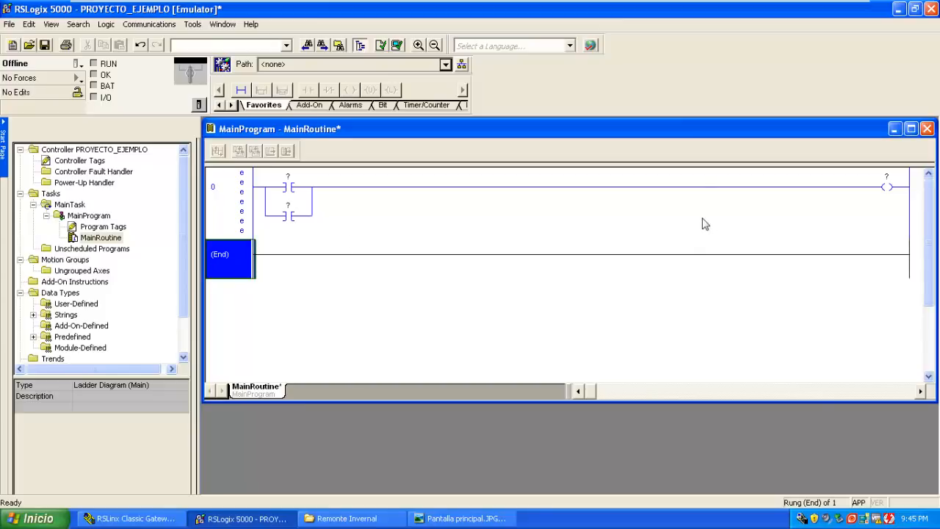
- Look over the project file and communication commands, and view the Who Active network browser before closing it
click(149, 24)
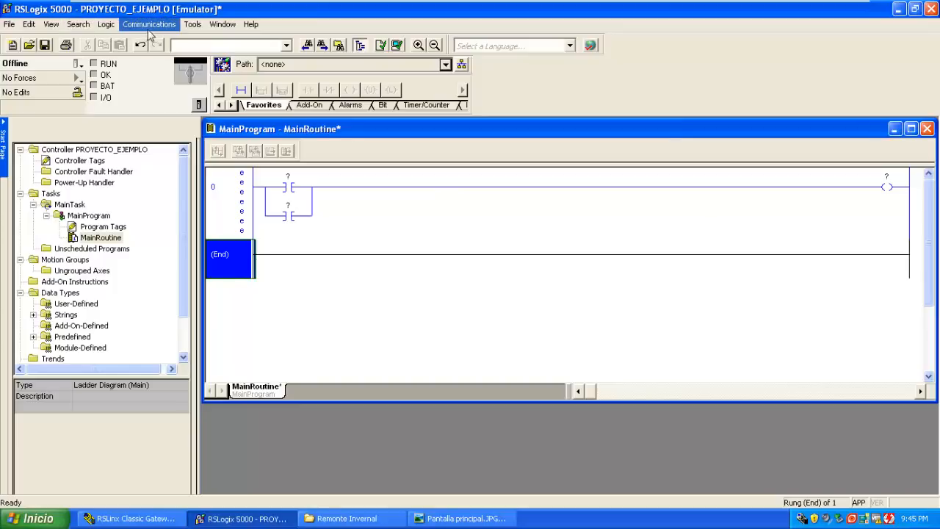
mouse_move(11, 24)
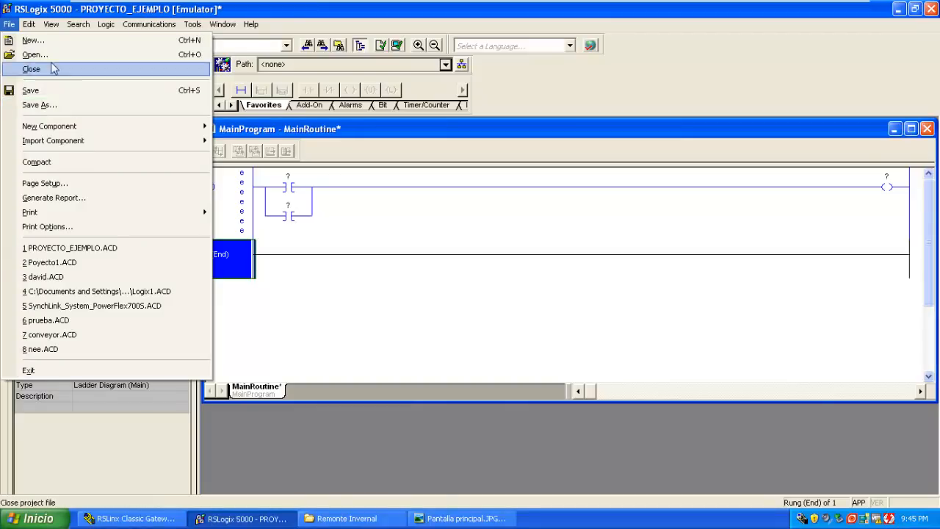
mouse_move(106, 32)
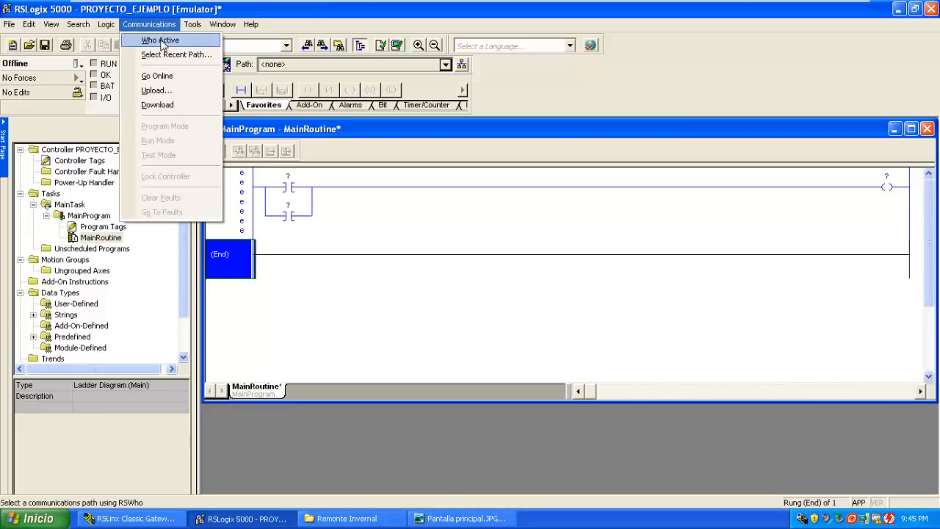
click(162, 42)
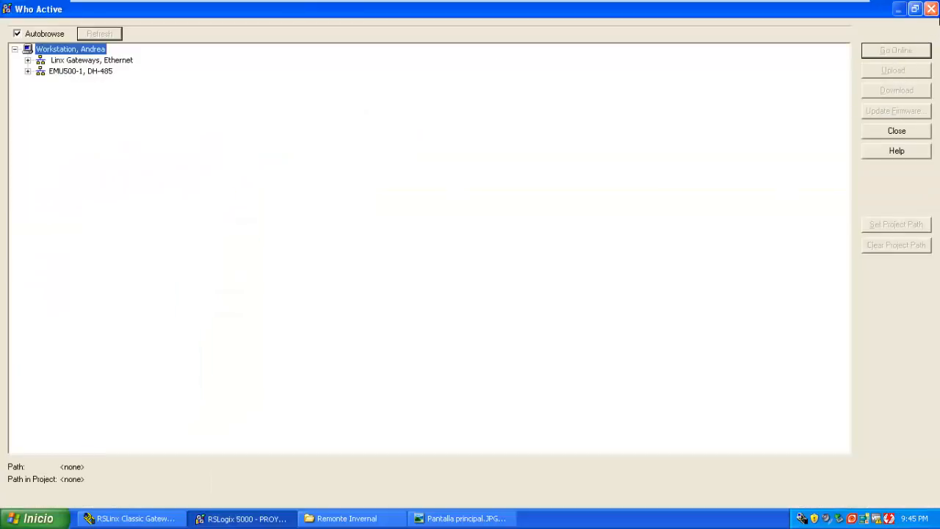
click(931, 9)
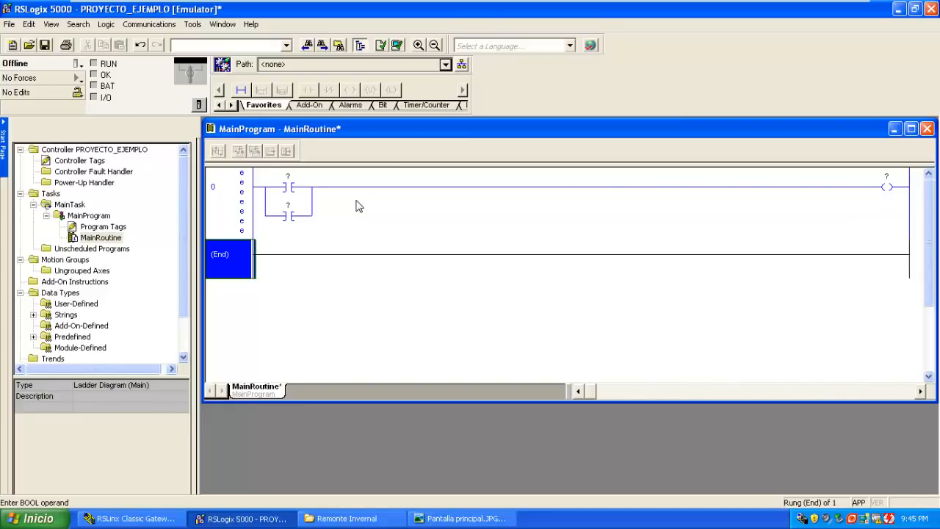
- Examine the available utilities, the Tags and Logic Comments export option and the controller Download command without running them
click(190, 24)
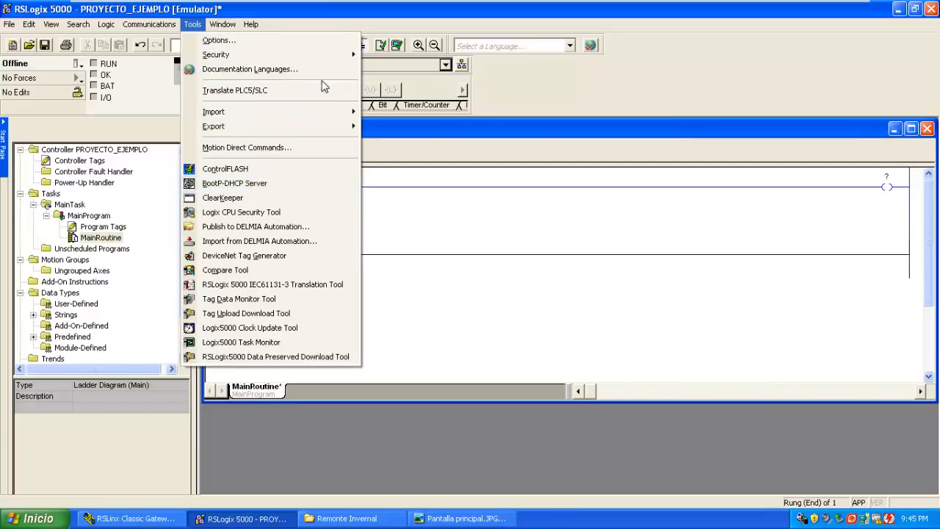
mouse_move(296, 136)
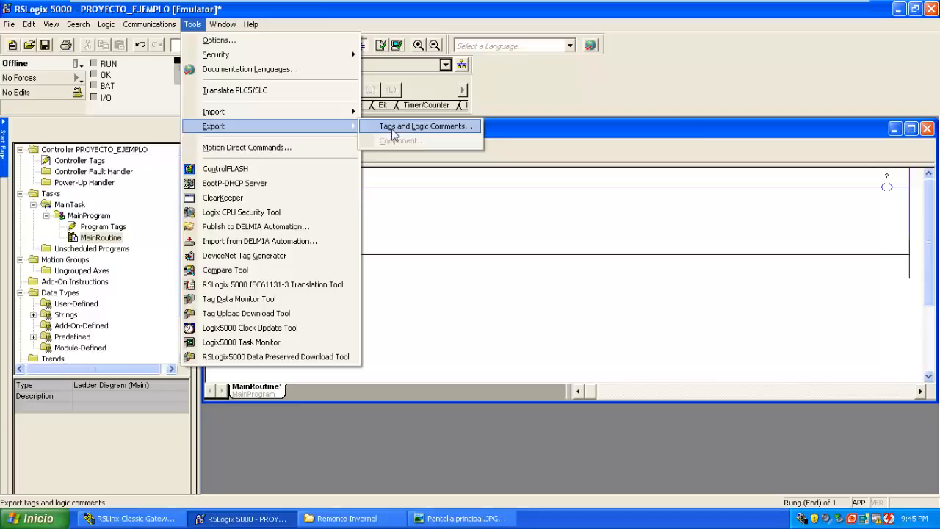
click(479, 18)
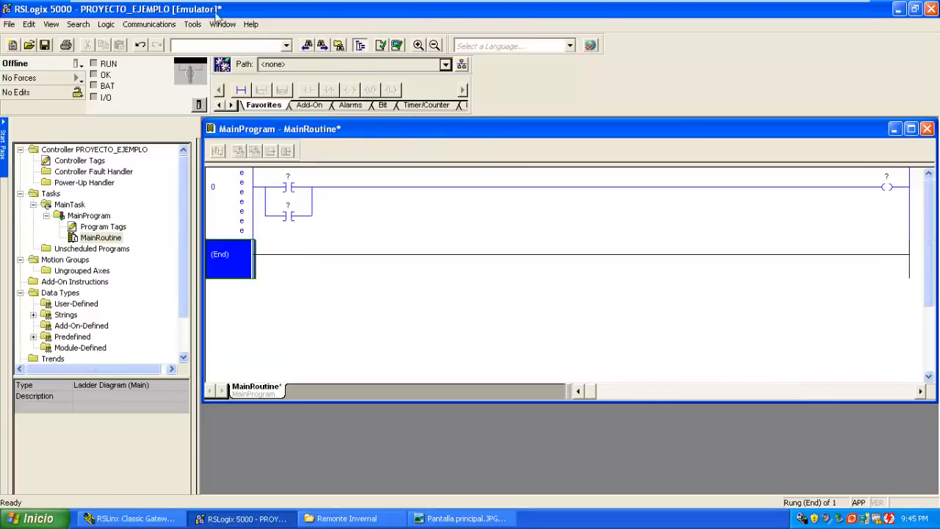
click(107, 26)
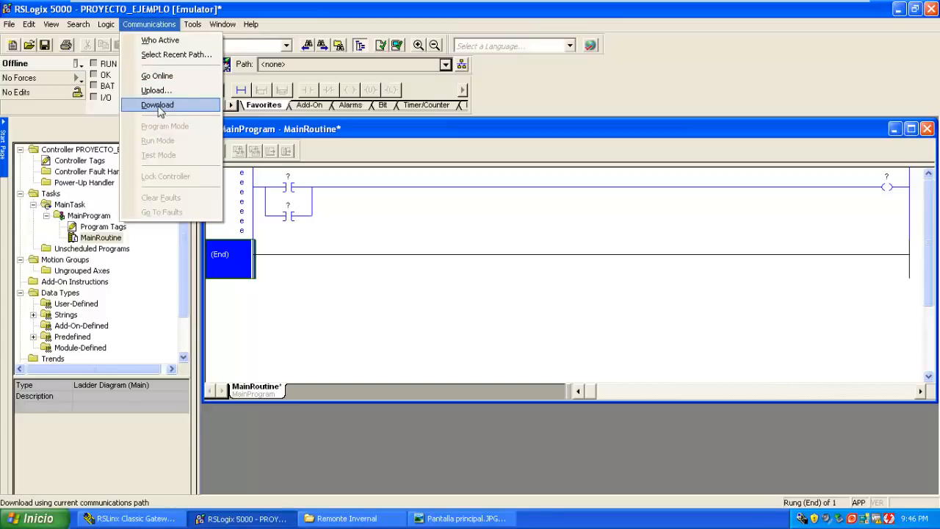
click(330, 19)
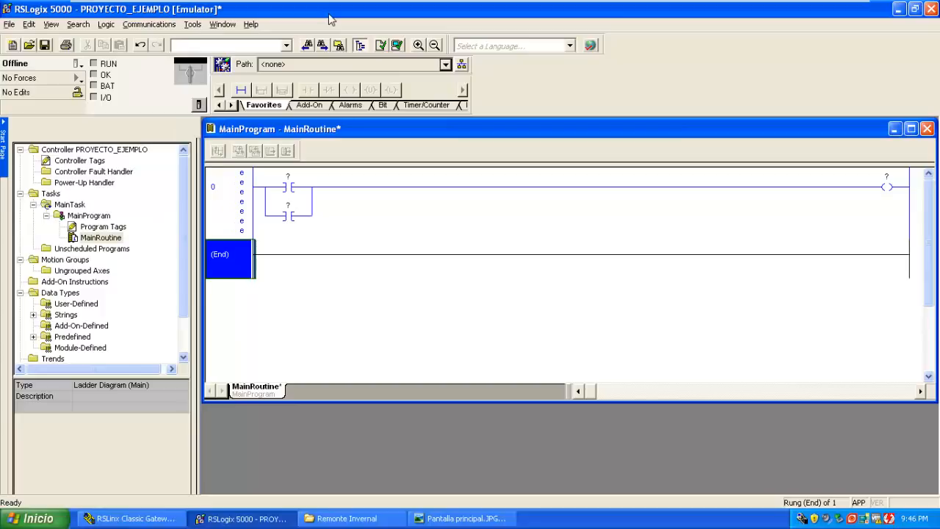
- Leave the virtual machine, switch to the tutorial presentation and advance to the slide "3. Manejo básico de la interfaz"
key(alt+Tab)
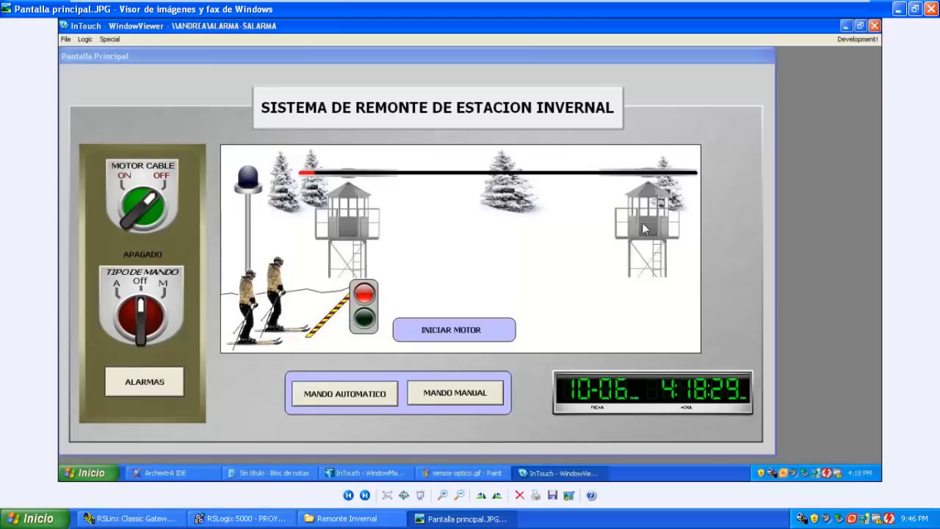
key(ctrl+alt+Return)
click(885, 6)
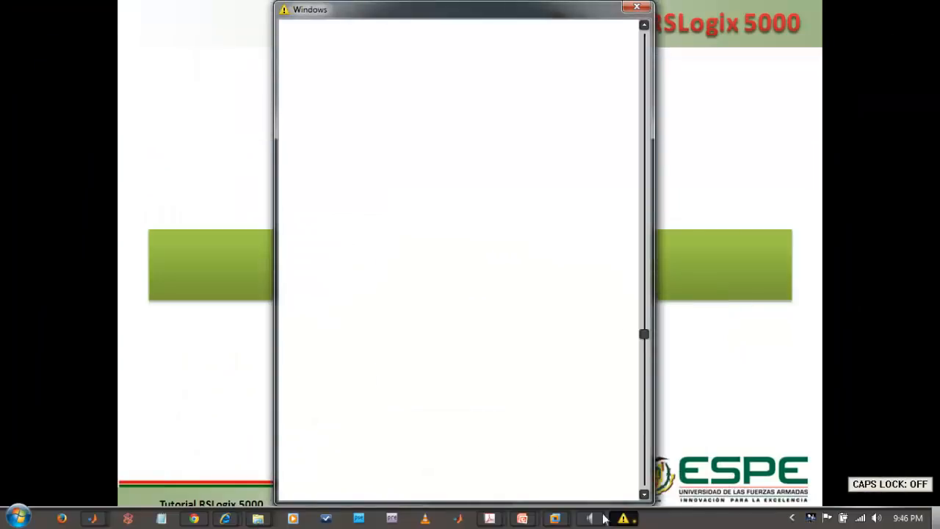
click(523, 518)
click(744, 240)
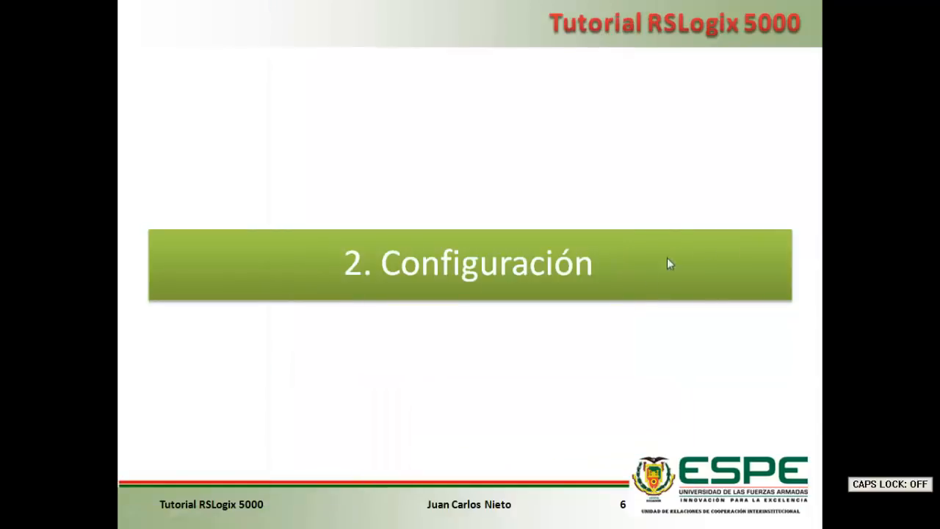
click(654, 355)
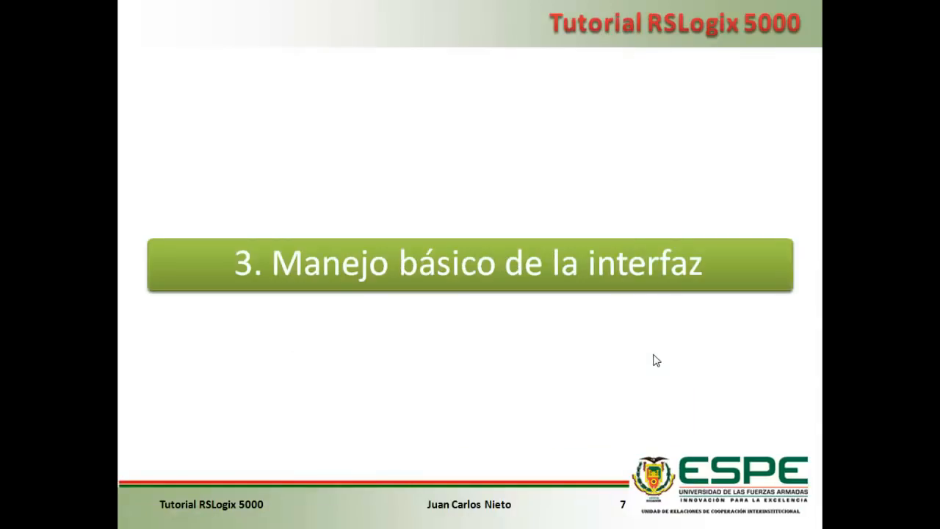